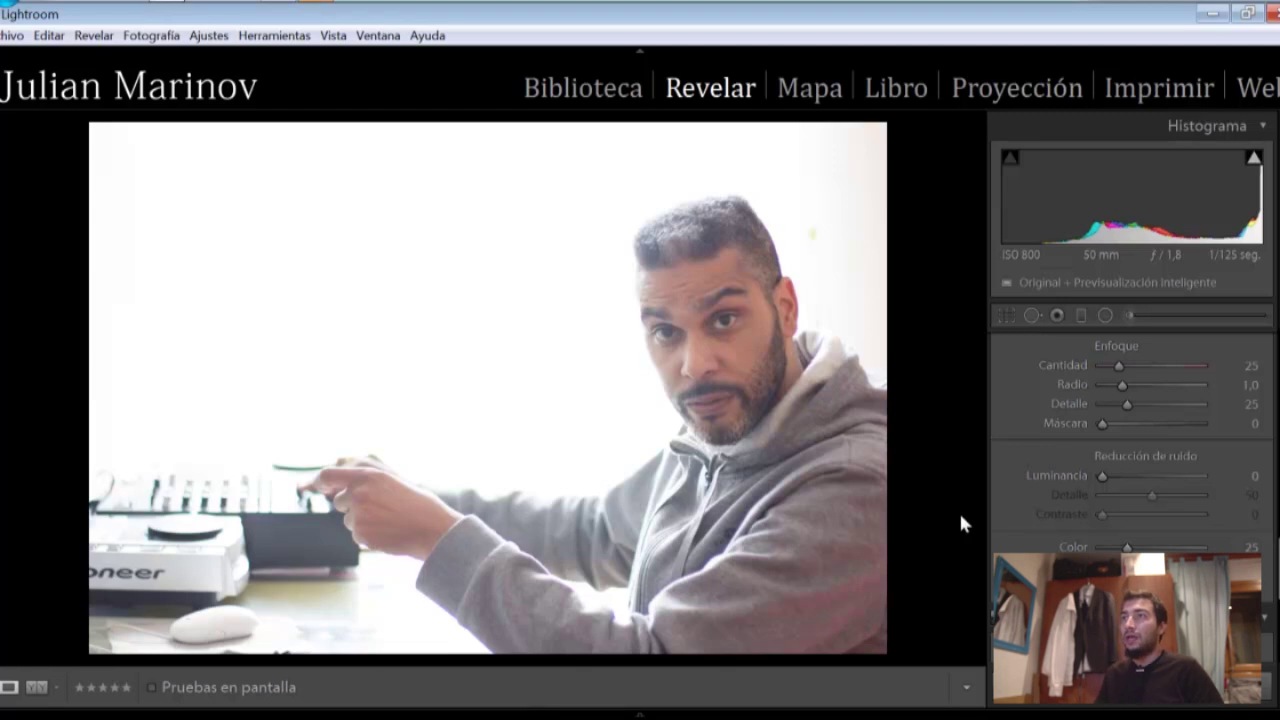
# Step: Hide the module picker, pull Altas luces to -100, and zoom 1:1 on the hoodie sleeve edge
pyautogui.click(638, 46)
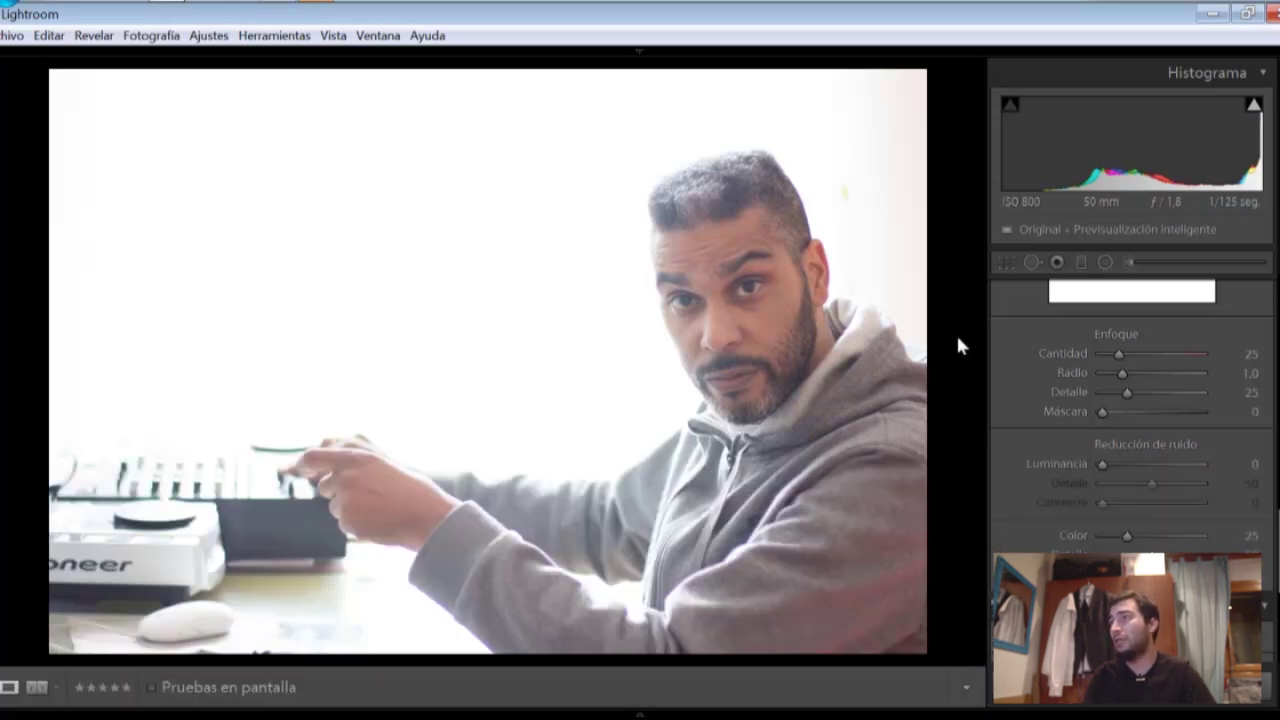
pyautogui.scroll(3, 1119, 469)
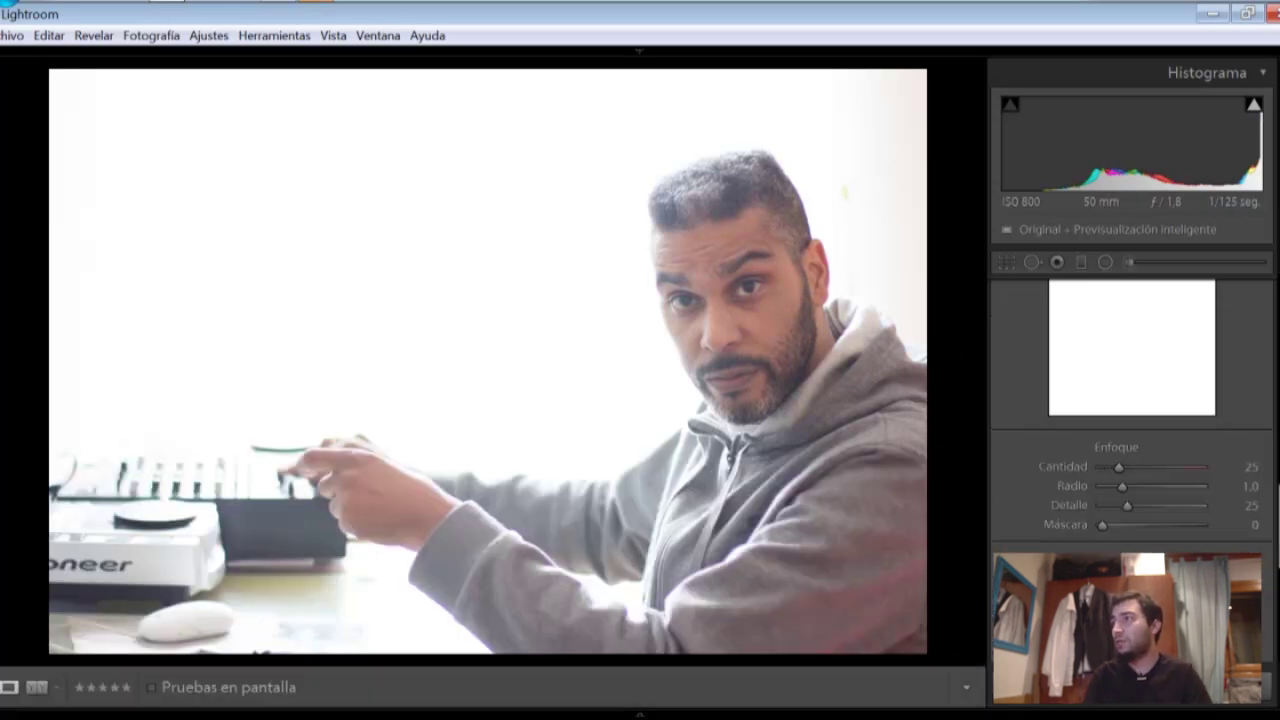
pyautogui.scroll(10, 1119, 469)
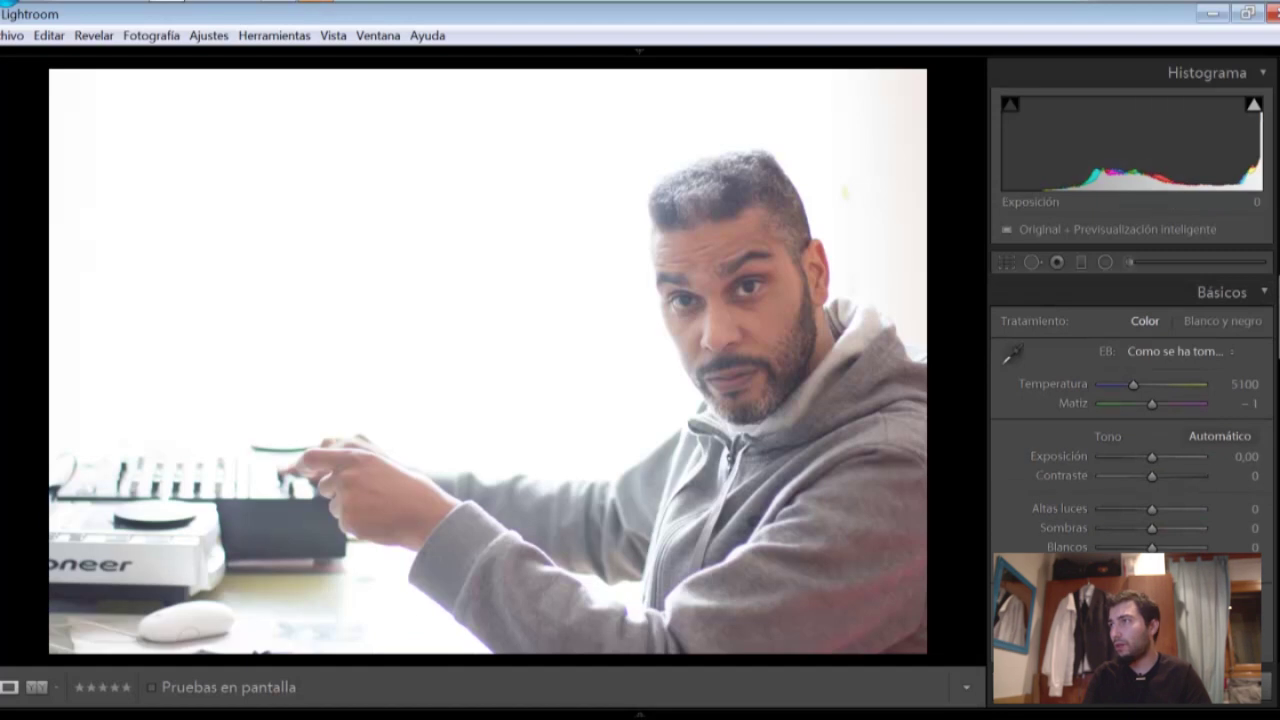
pyautogui.click(1100, 507)
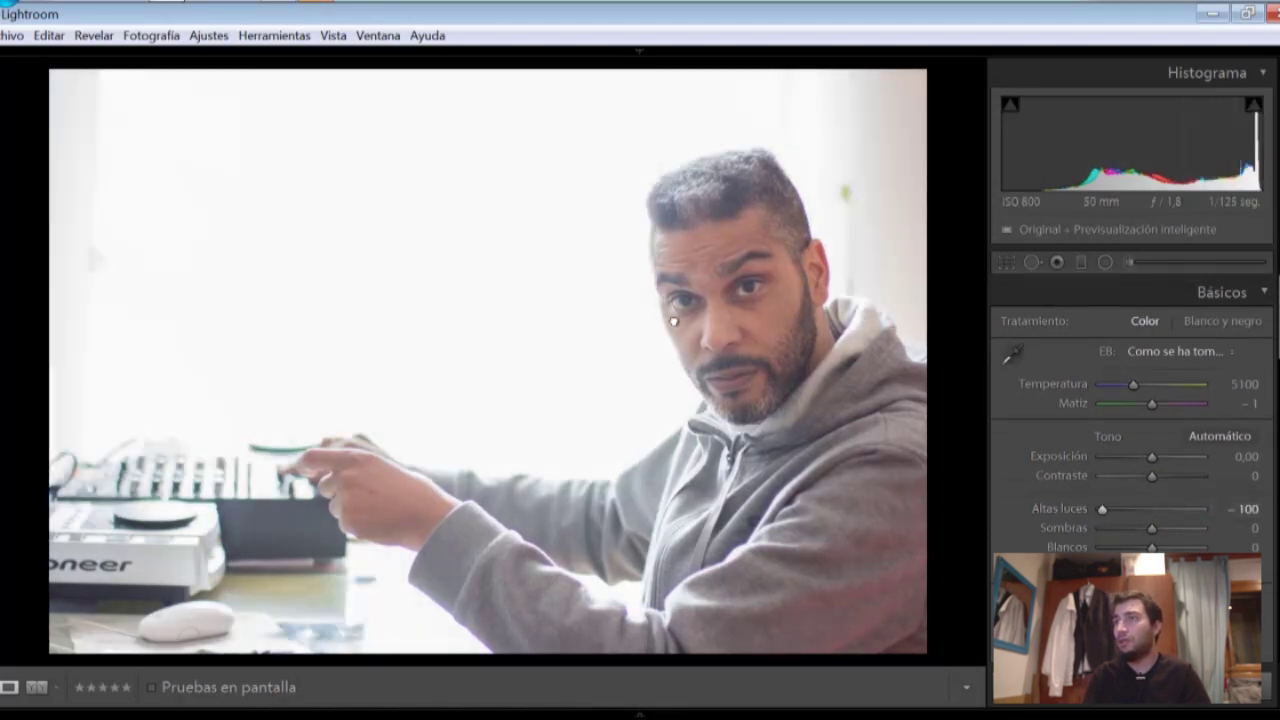
pyautogui.click(533, 542)
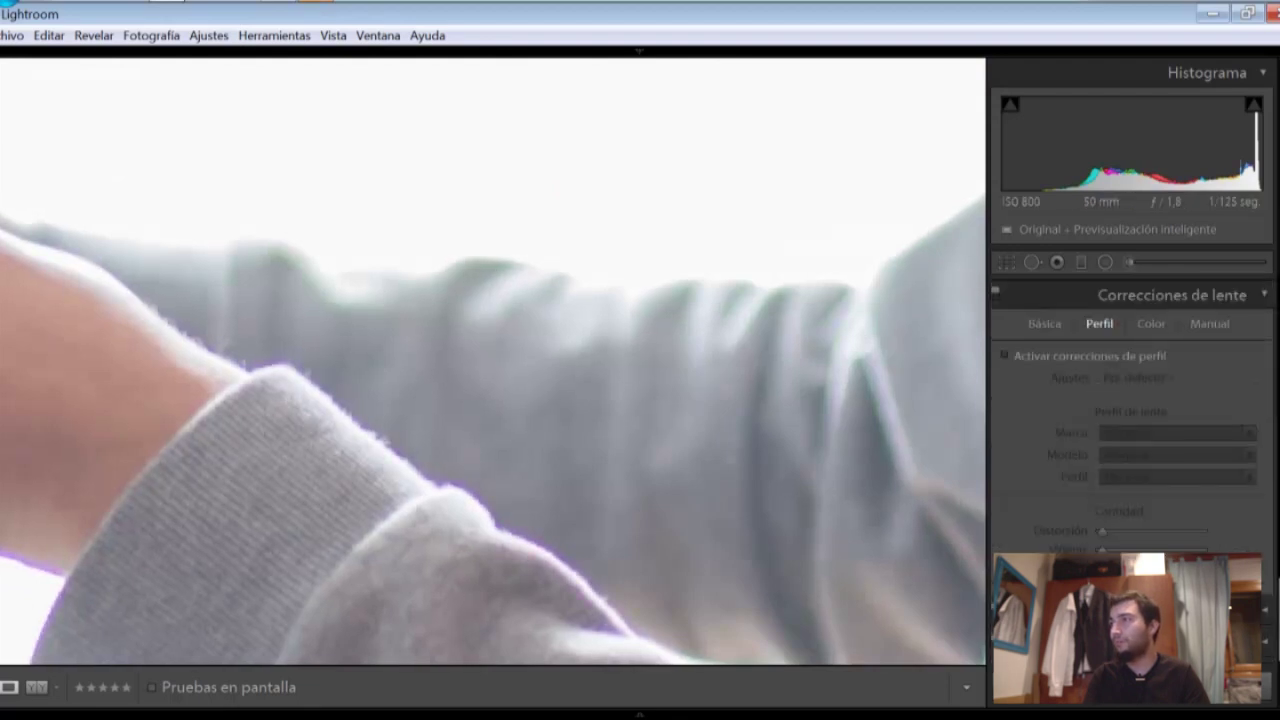
# Step: Sample the sleeve's purple fringe for defringe Amount 14 and Hue 34/50, then zoom out
pyautogui.click(1148, 323)
pyautogui.click(1013, 388)
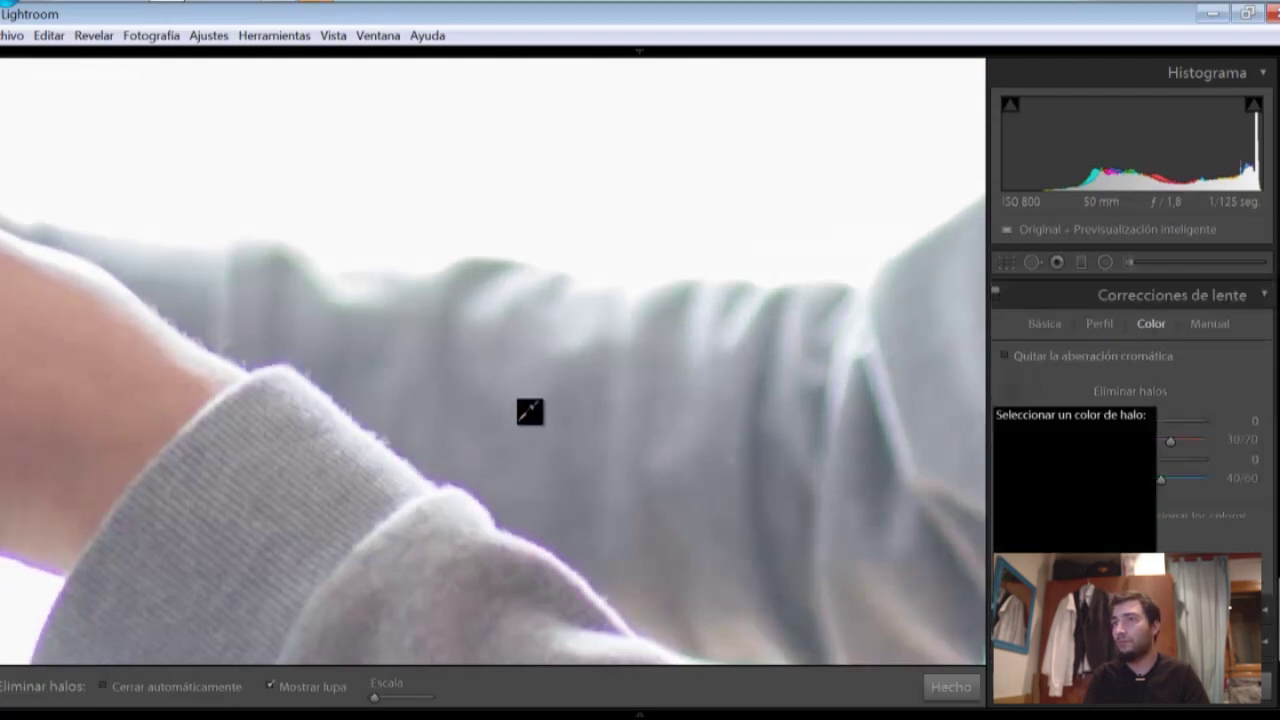
pyautogui.click(520, 533)
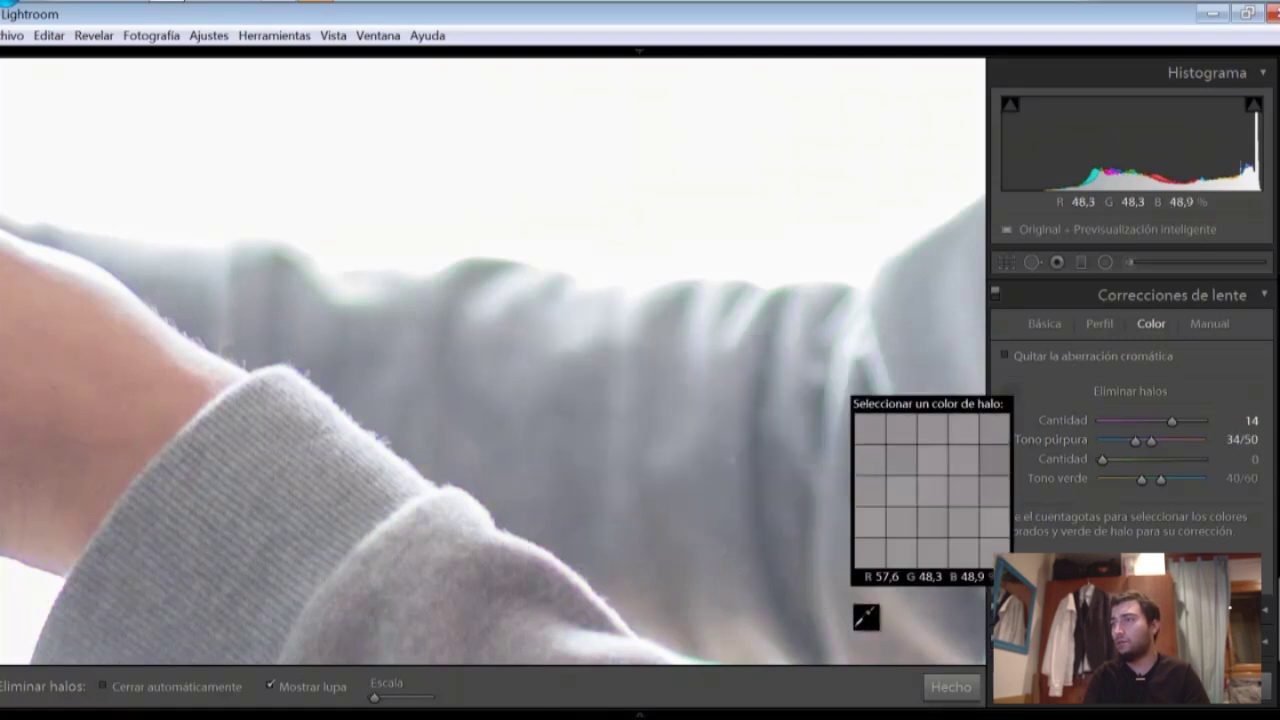
pyautogui.click(951, 687)
pyautogui.click(663, 294)
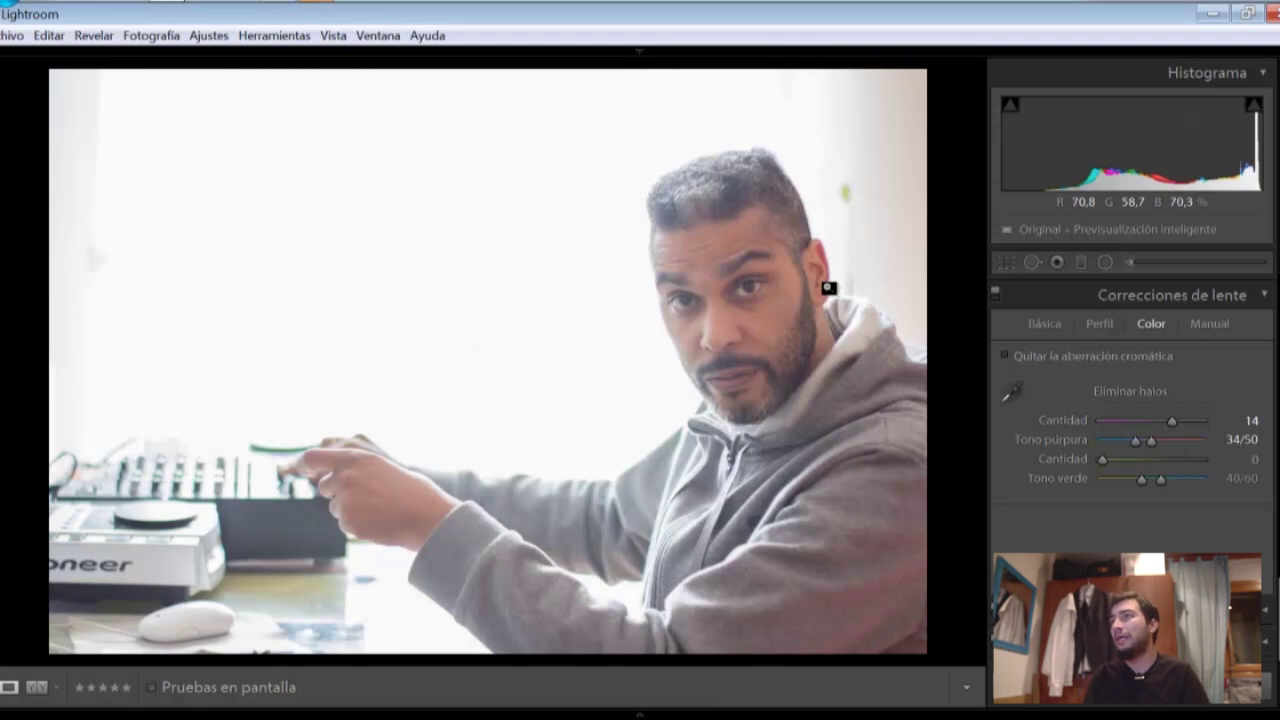
# Step: Darken Negros, set Contraste to -50 and Matiz to +33 for a 5100 K custom white balance
pyautogui.scroll(10, 1130, 420)
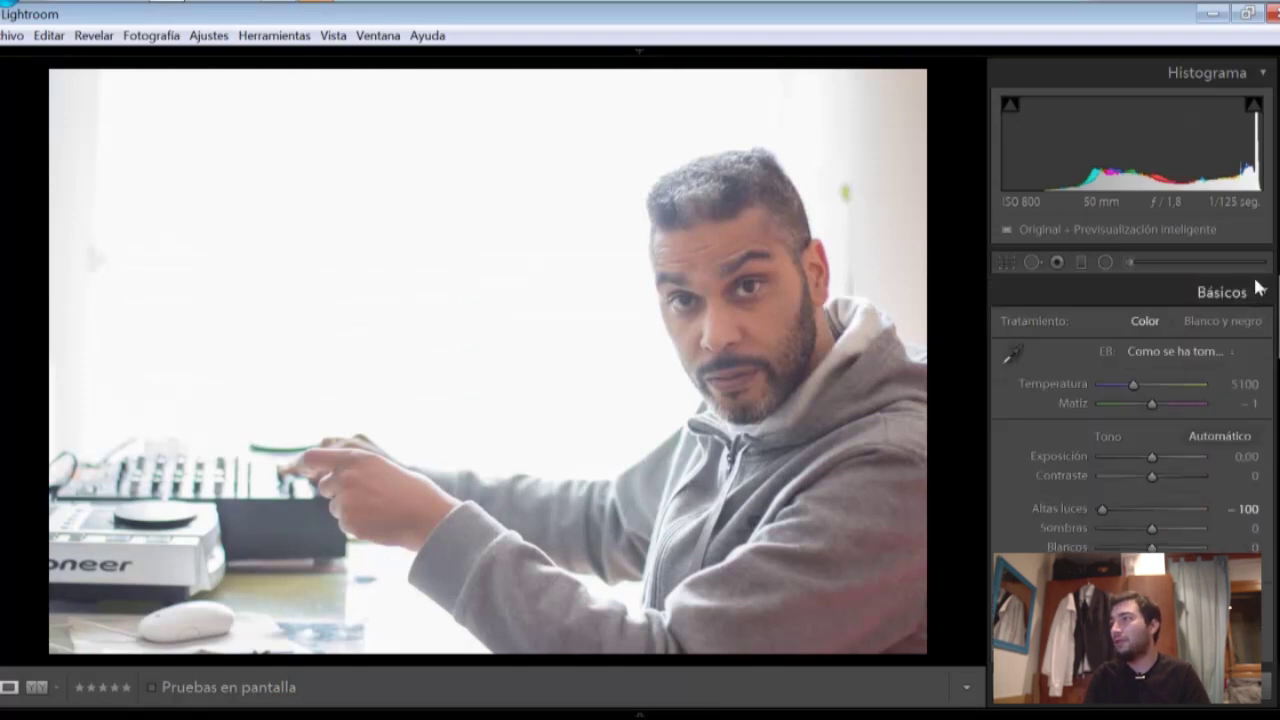
pyautogui.moveTo(1040, 150); pyautogui.dragTo(1010, 150)
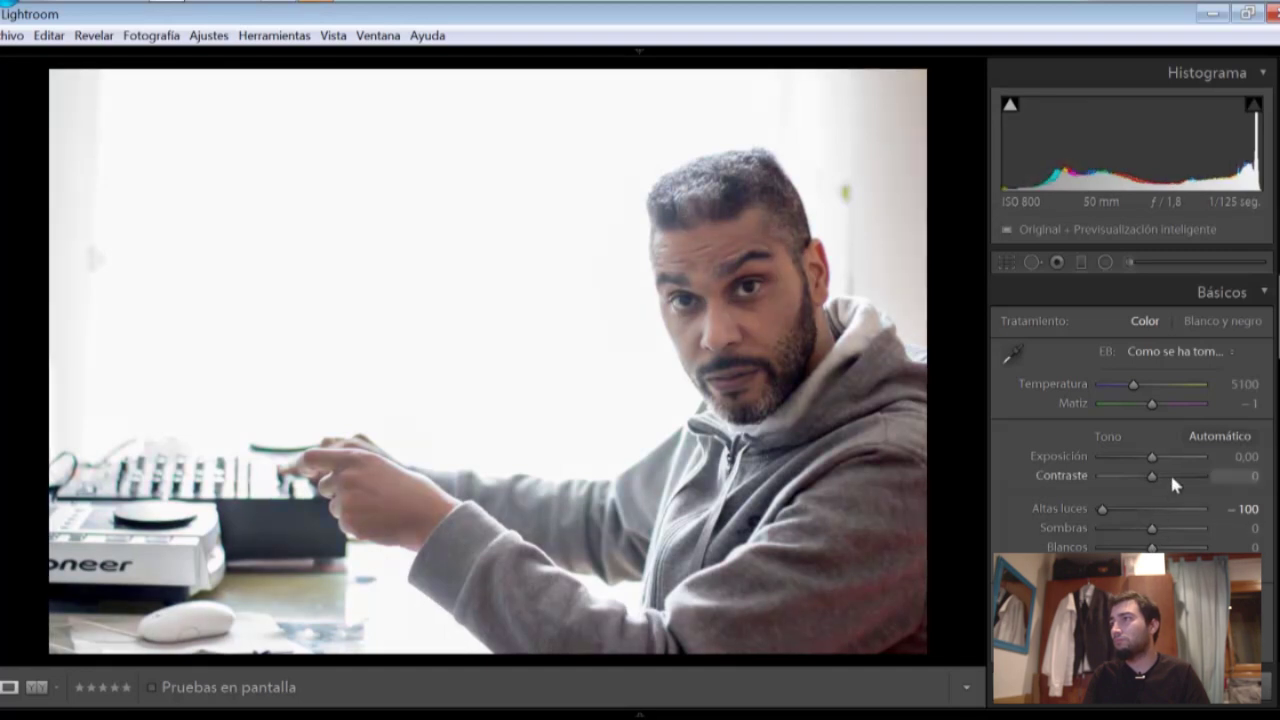
pyautogui.moveTo(1169, 476); pyautogui.dragTo(1172, 478)
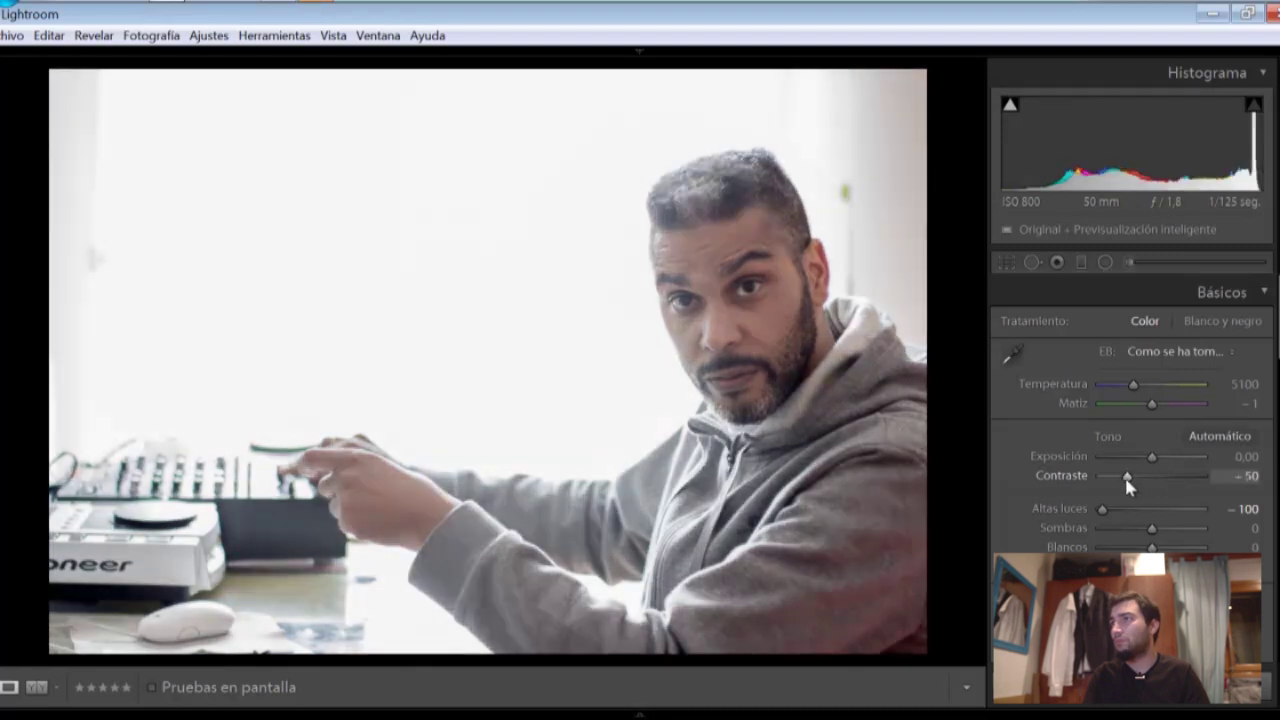
pyautogui.click(1186, 403)
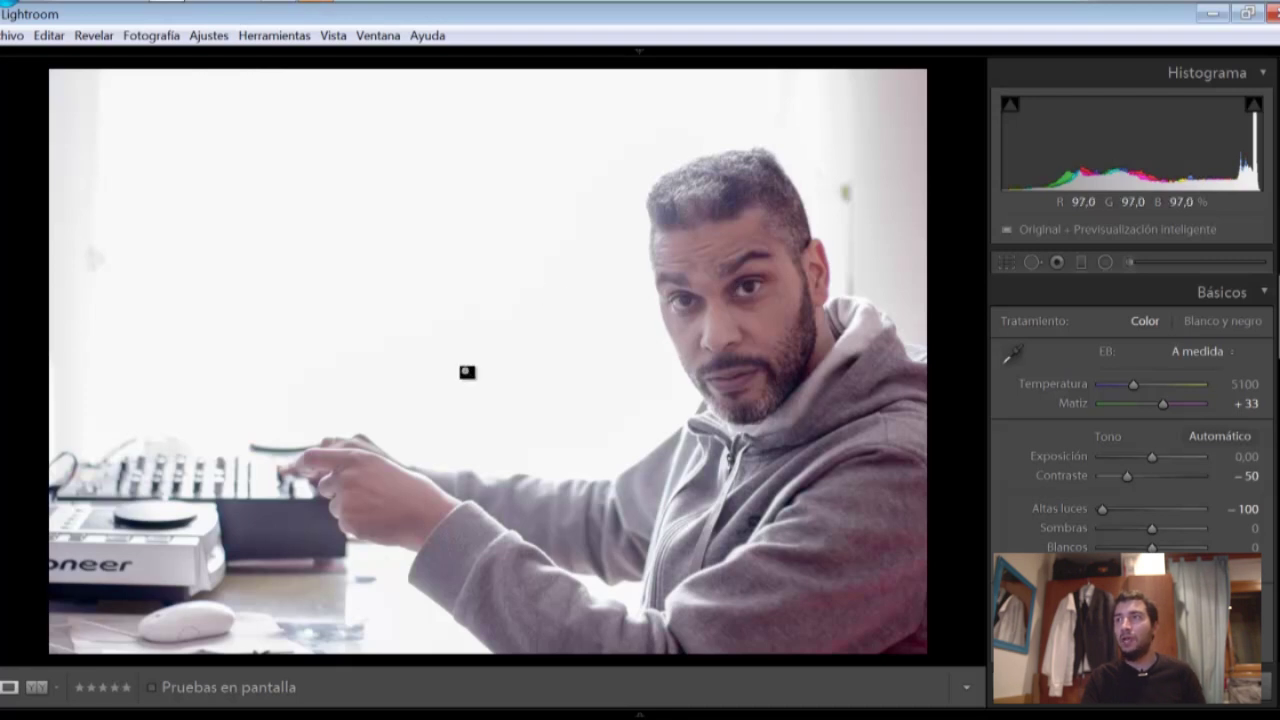
# Step: Open the Export dialog for IMG_6117 from the filmstrip thumbnail's Exportar menu
pyautogui.rightClick(519, 376)
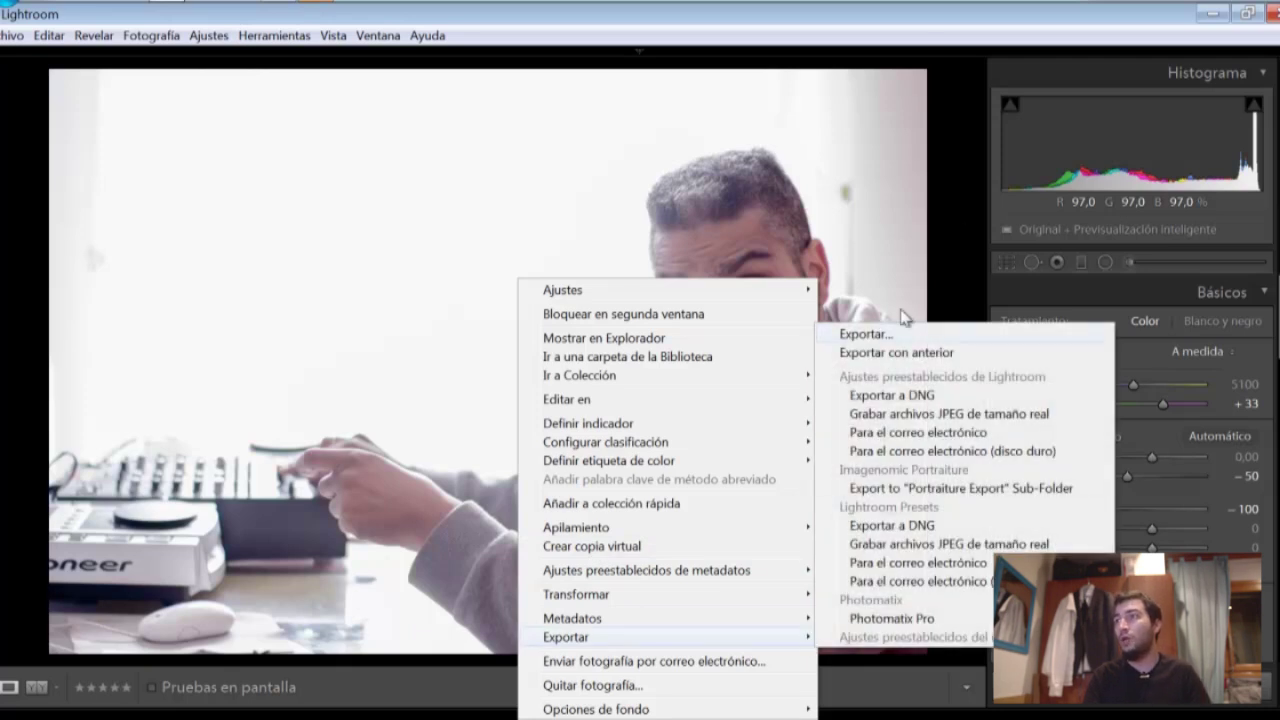
pyautogui.click(700, 685)
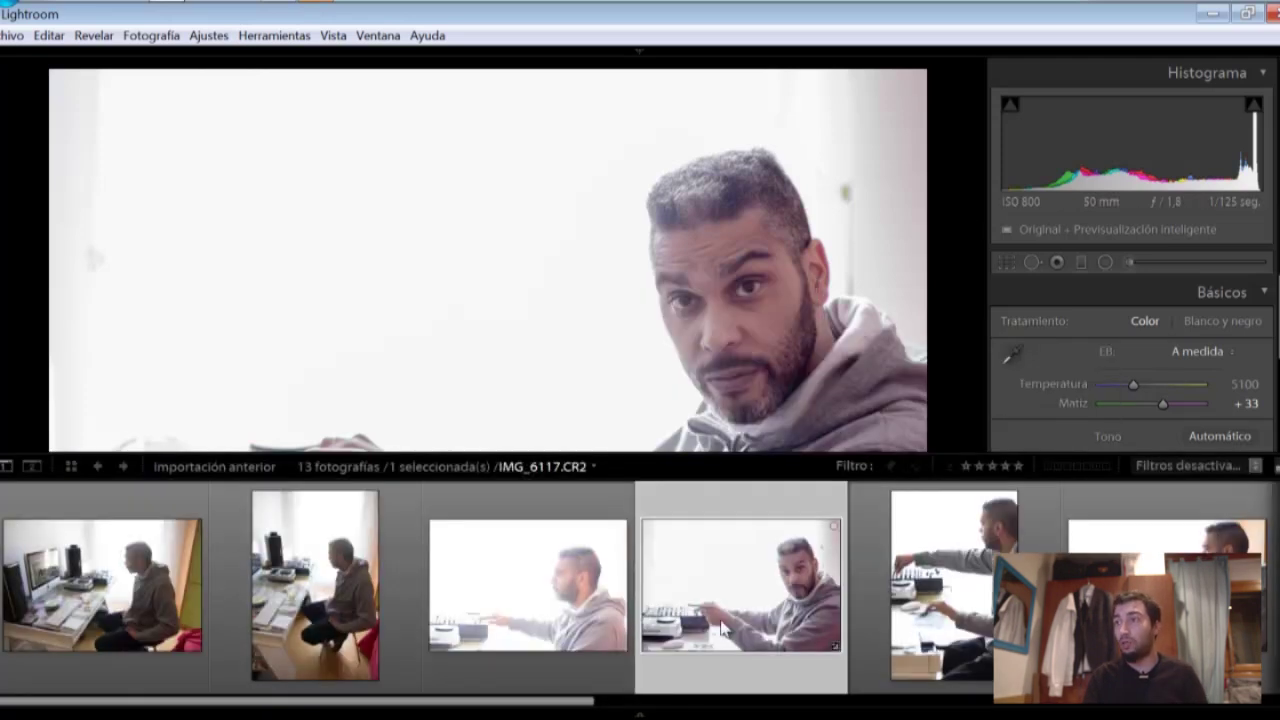
pyautogui.rightClick(743, 594)
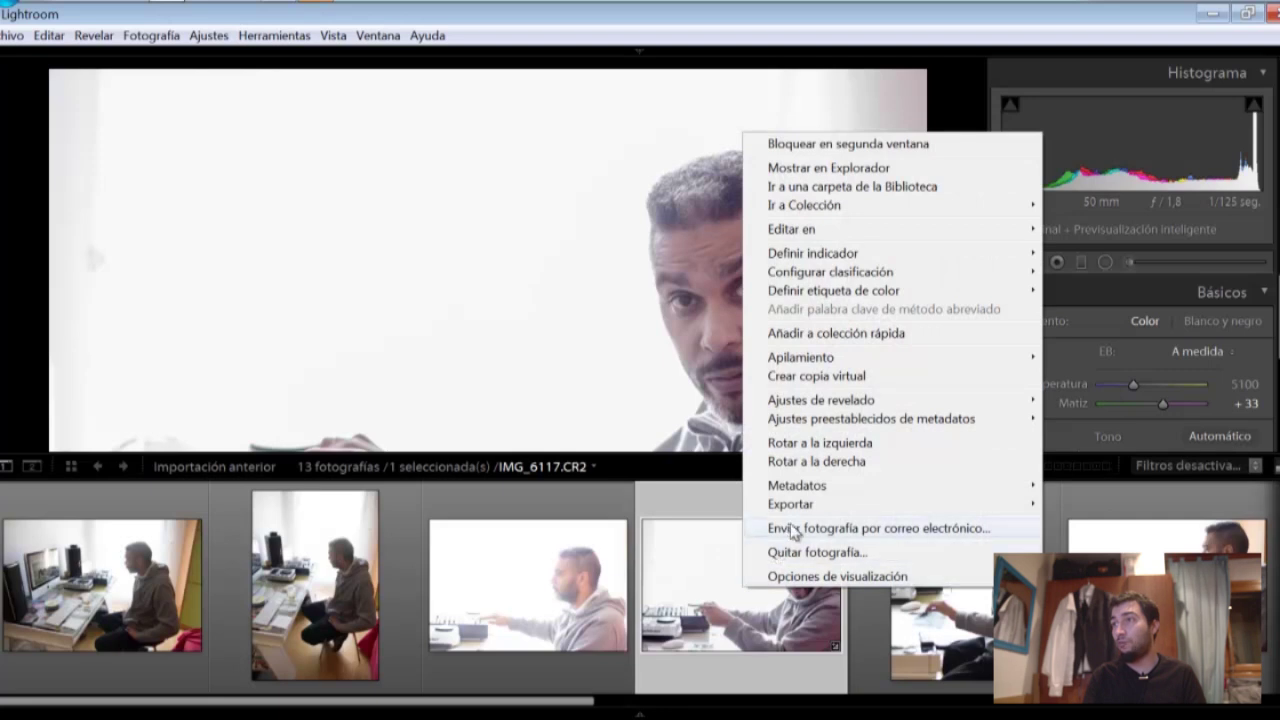
pyautogui.moveTo(790, 504)
pyautogui.click(543, 203)
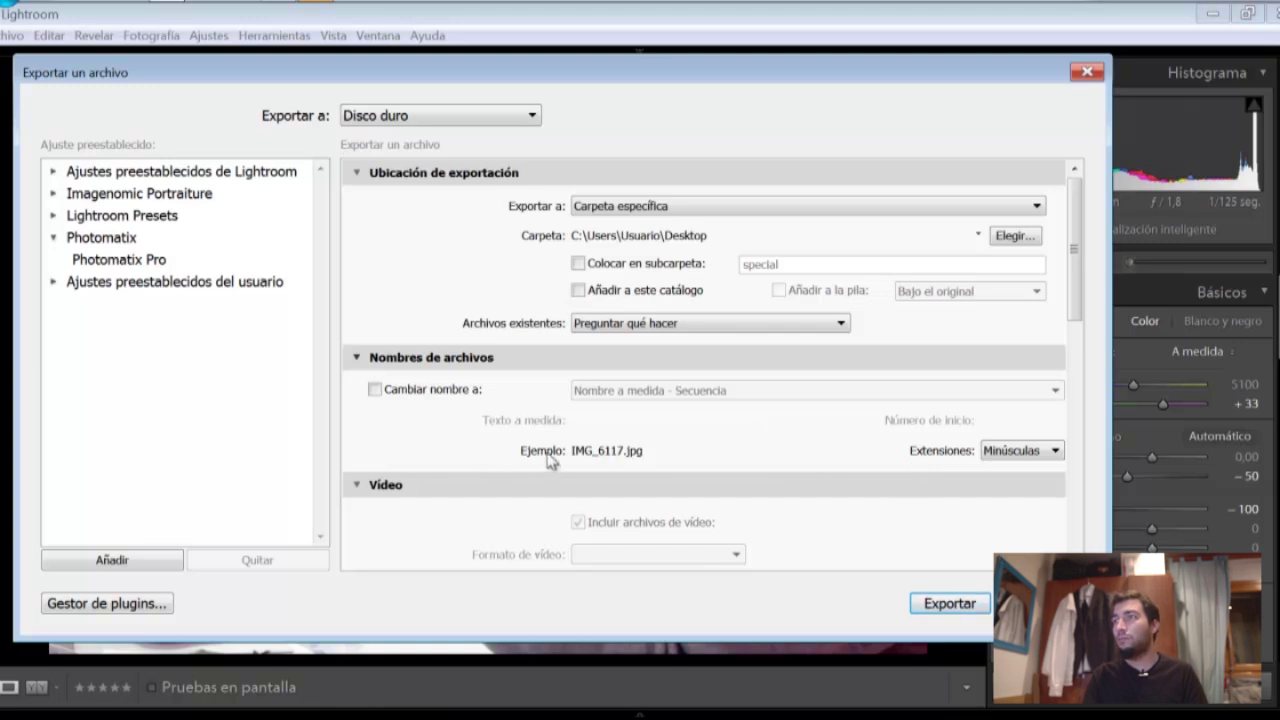
# Step: Set the export format to DNG with Camera Raw 7.1 compatibility
pyautogui.scroll(-5, 790, 467)
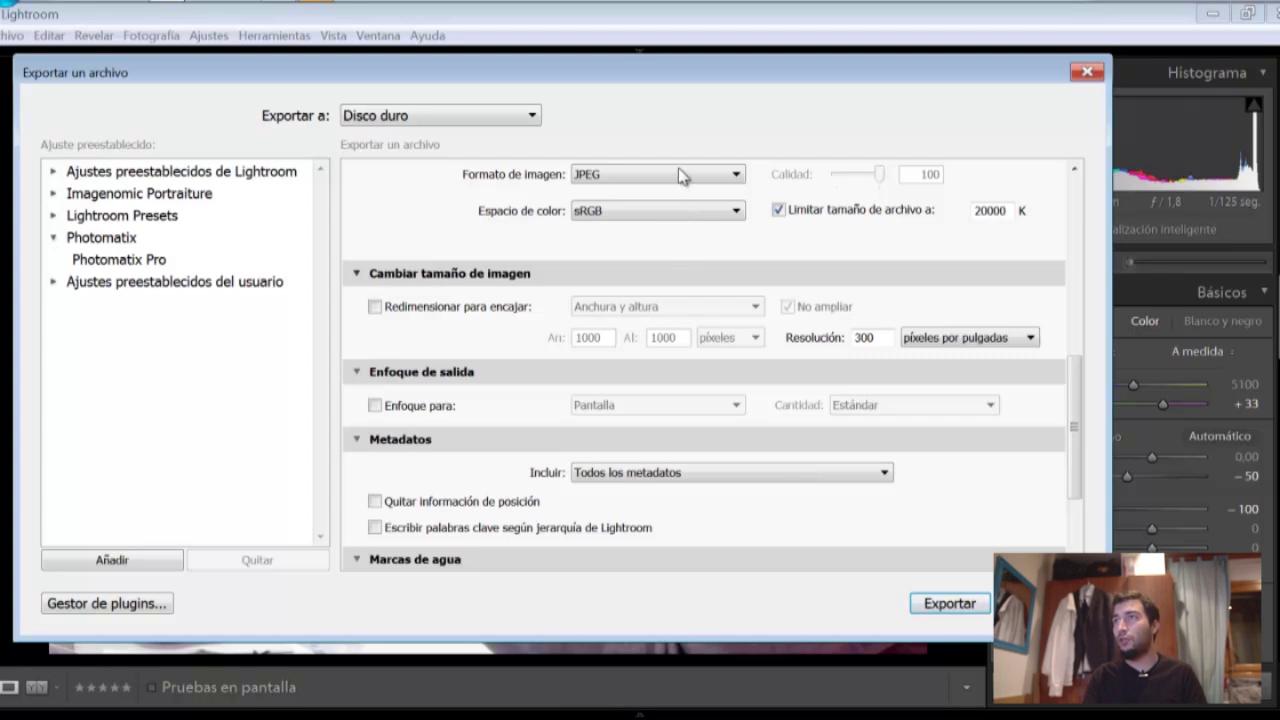
pyautogui.scroll(5, 843, 313)
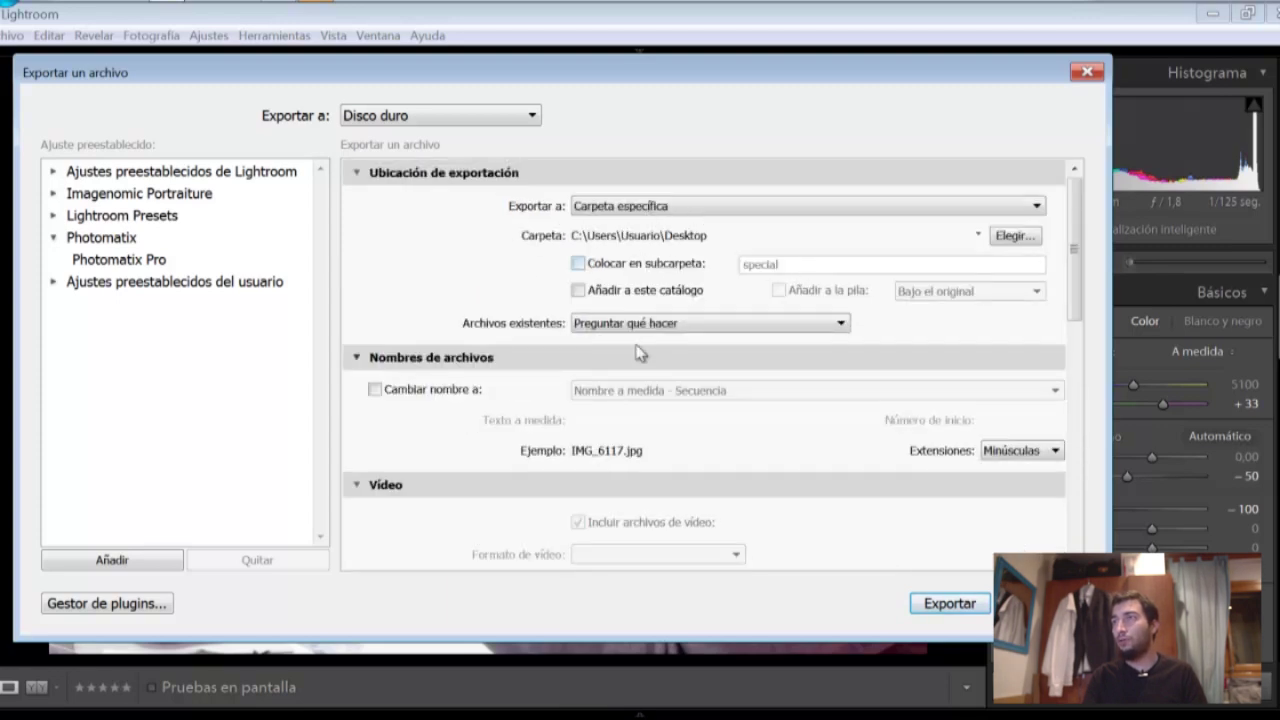
pyautogui.scroll(-5, 712, 410)
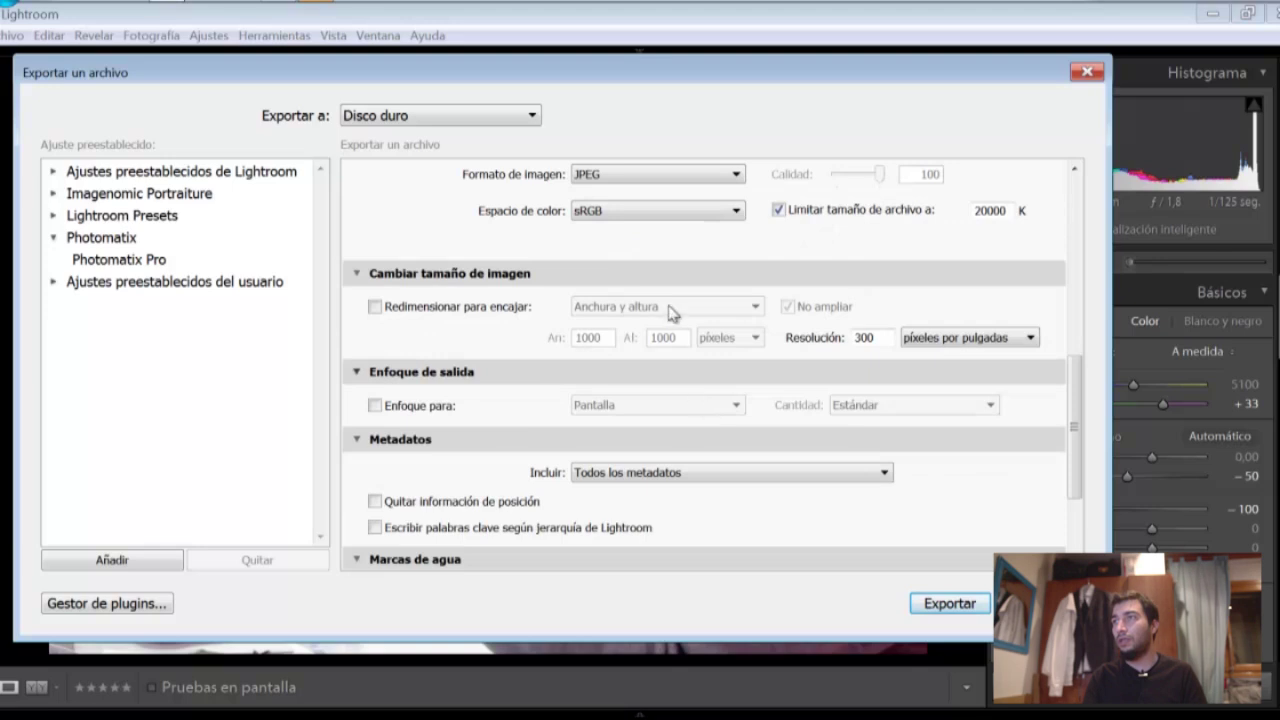
pyautogui.scroll(5, 672, 314)
pyautogui.scroll(-5, 668, 478)
pyautogui.click(637, 182)
pyautogui.click(638, 254)
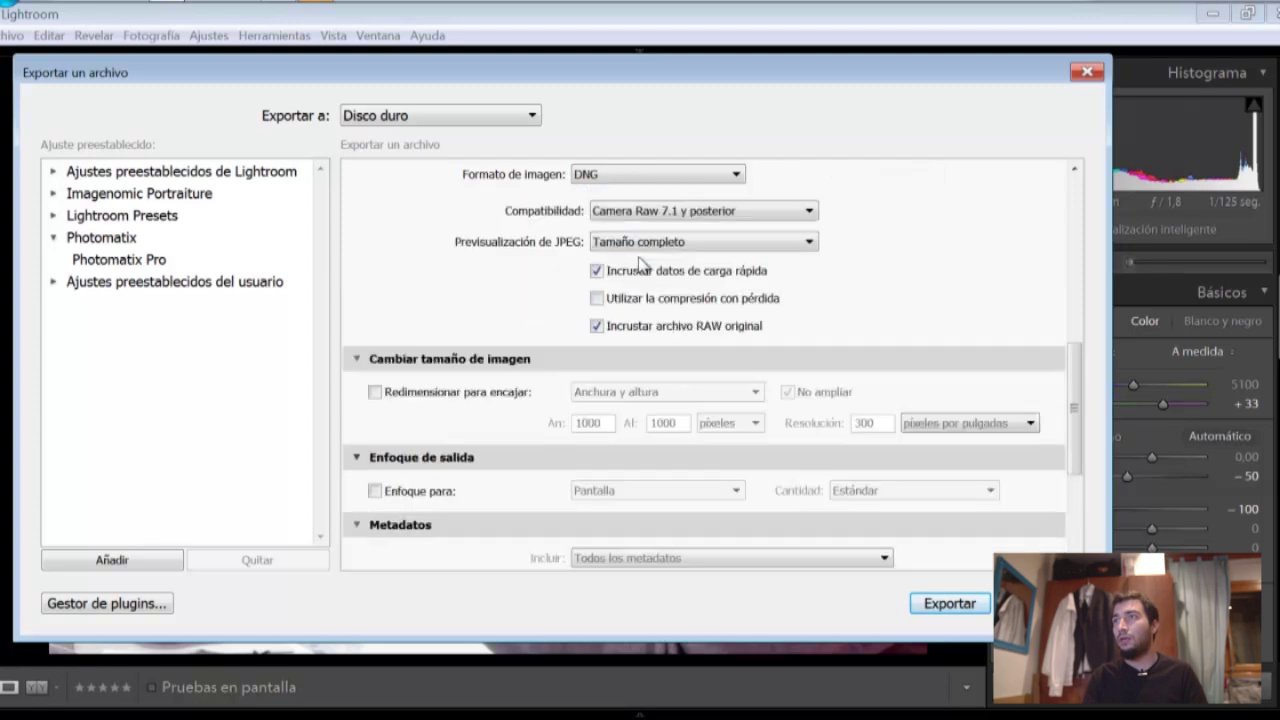
pyautogui.click(646, 219)
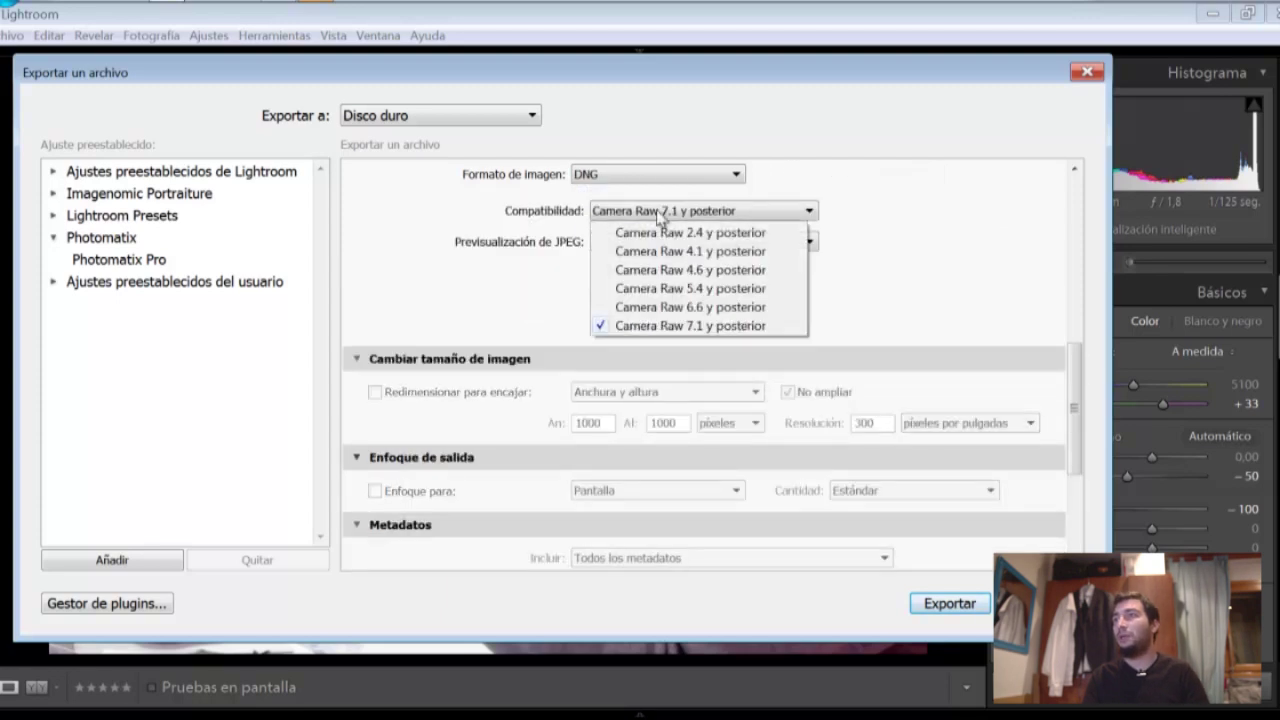
pyautogui.click(878, 309)
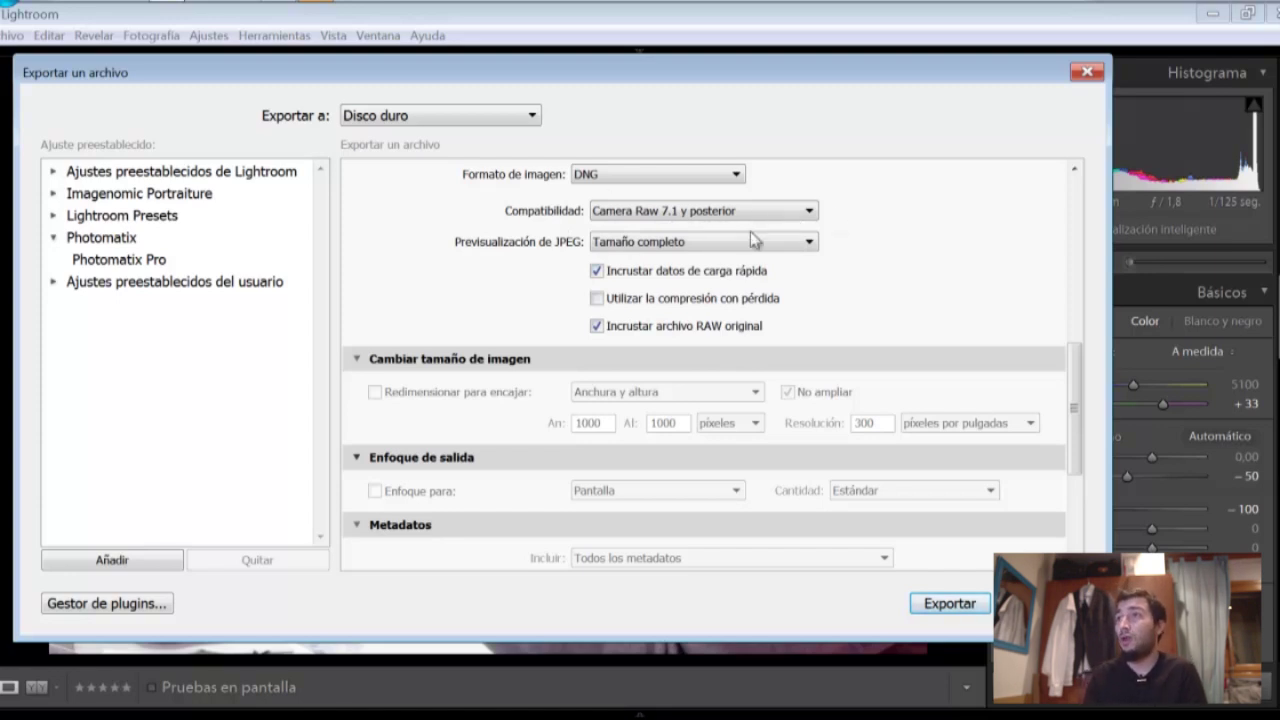
# Step: Keep the full-size JPEG preview and leave lossy compression off
pyautogui.click(703, 244)
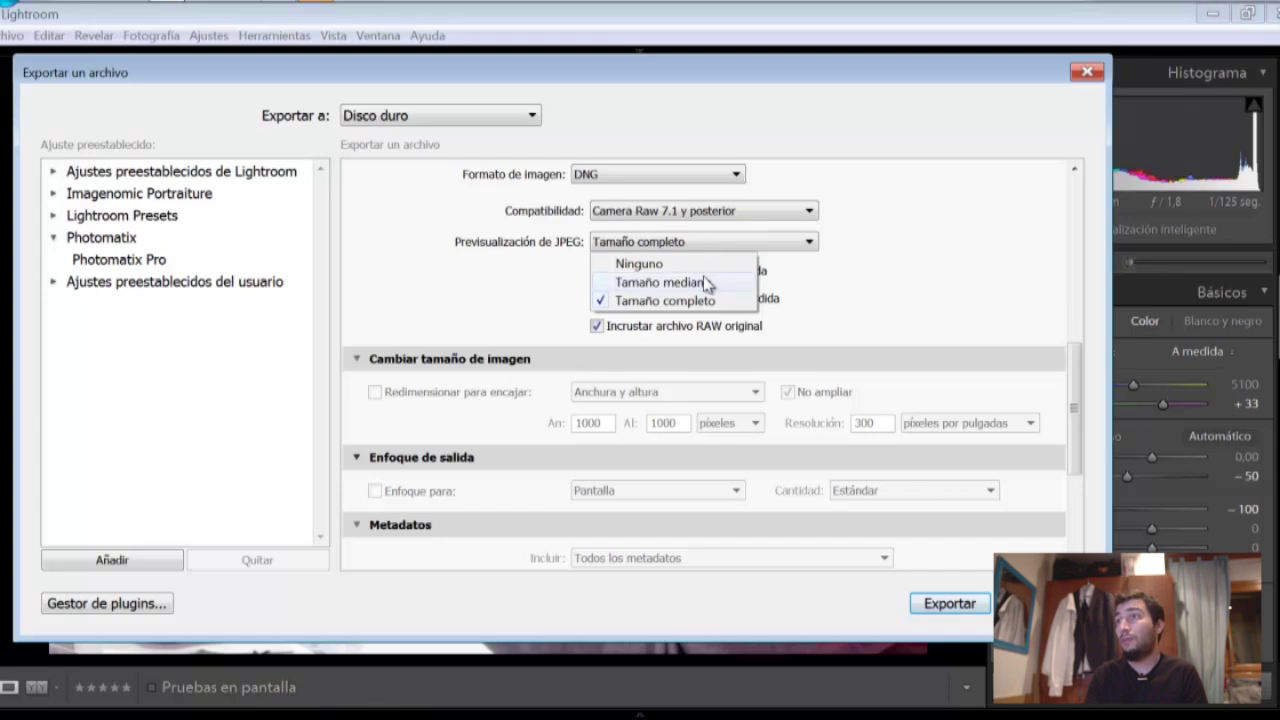
pyautogui.click(891, 310)
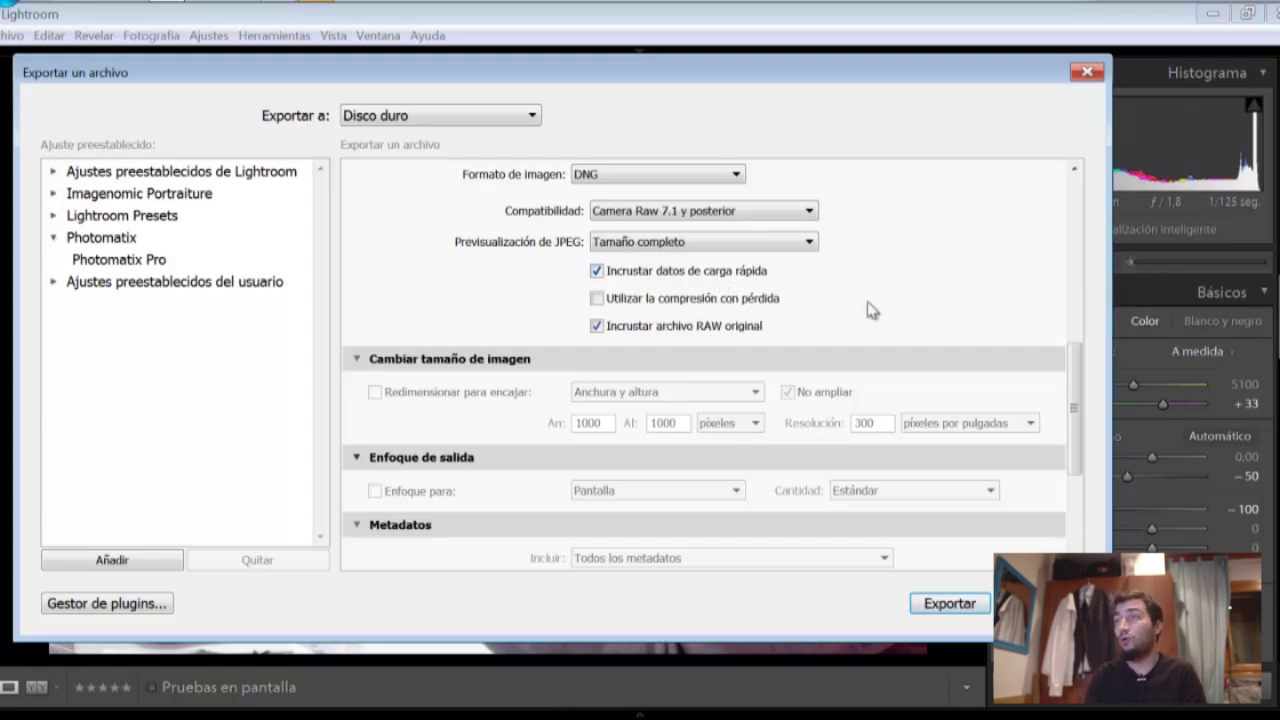
pyautogui.moveTo(597, 298)
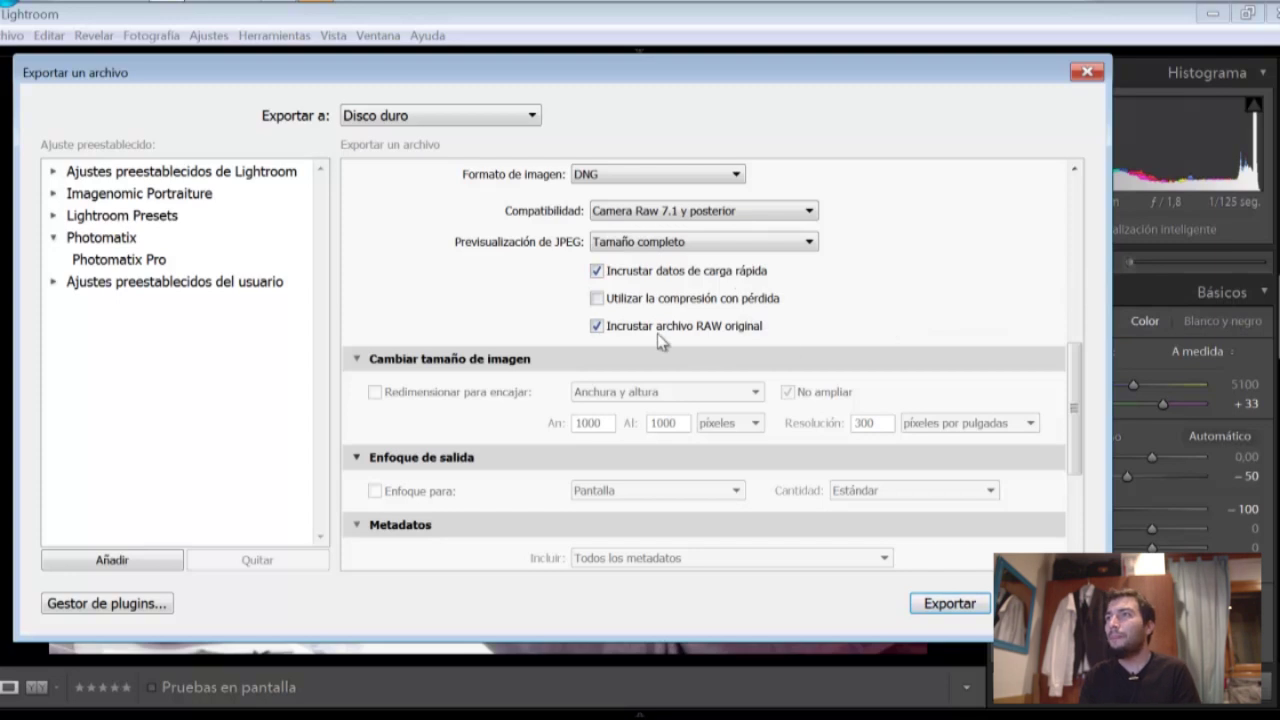
pyautogui.click(596, 299)
pyautogui.click(597, 299)
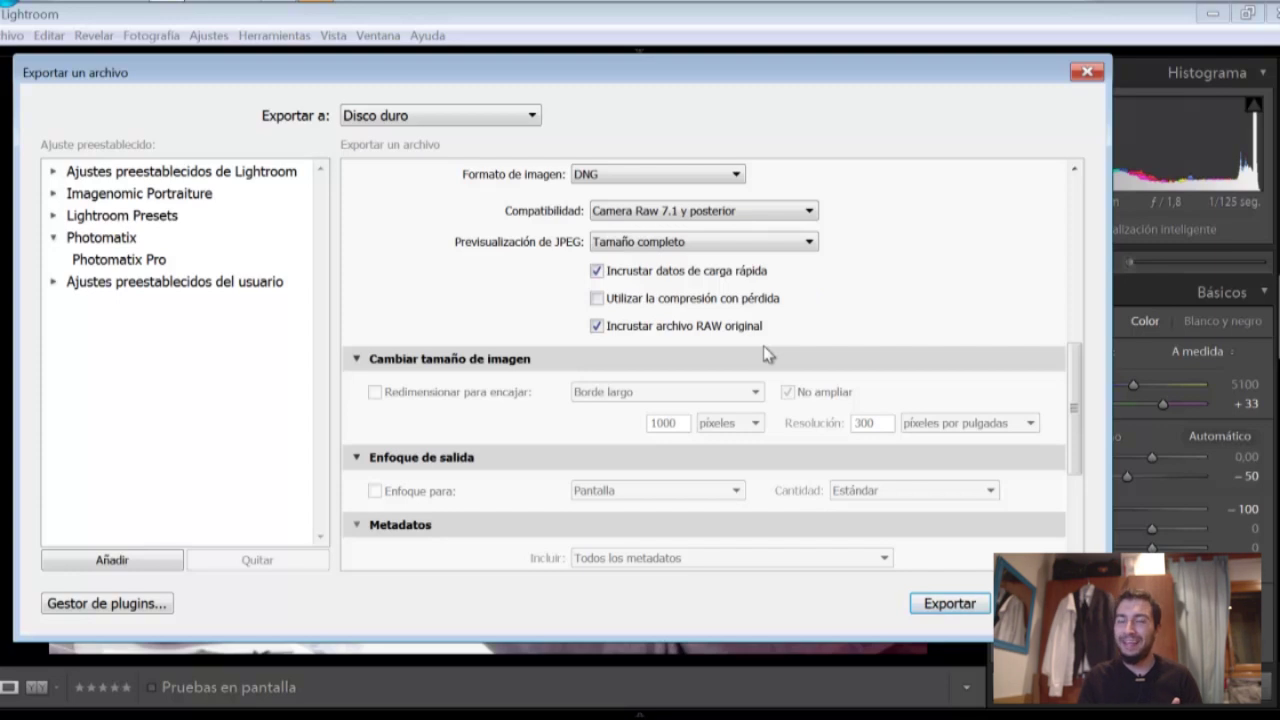
# Step: Review resizing and the Desktop export location, then export IMG_6117.dng
pyautogui.click(917, 364)
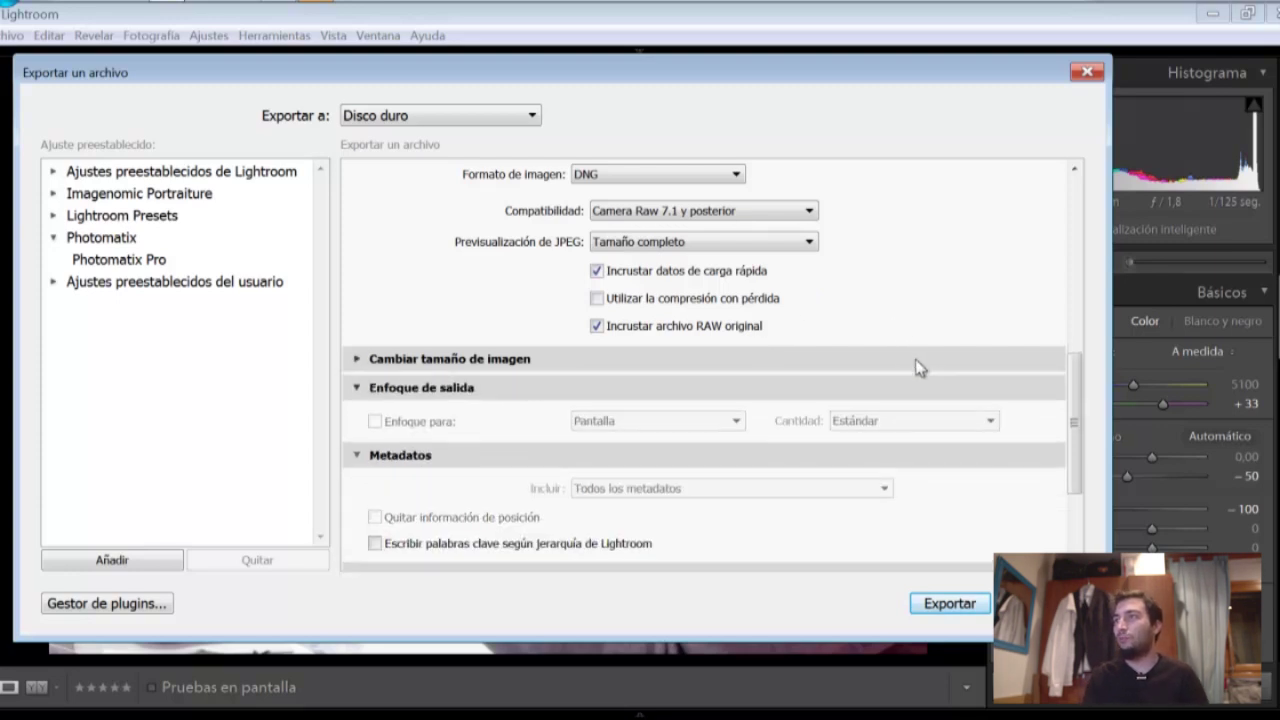
pyautogui.click(917, 362)
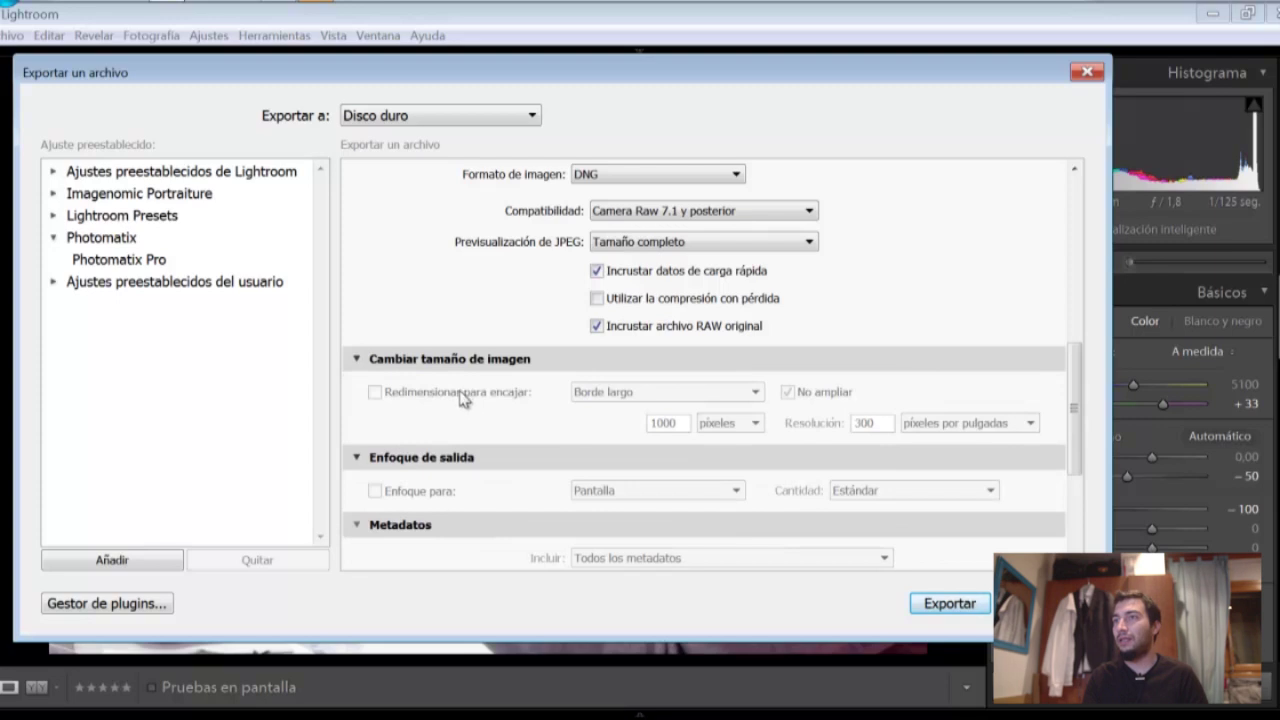
pyautogui.scroll(5, 457, 466)
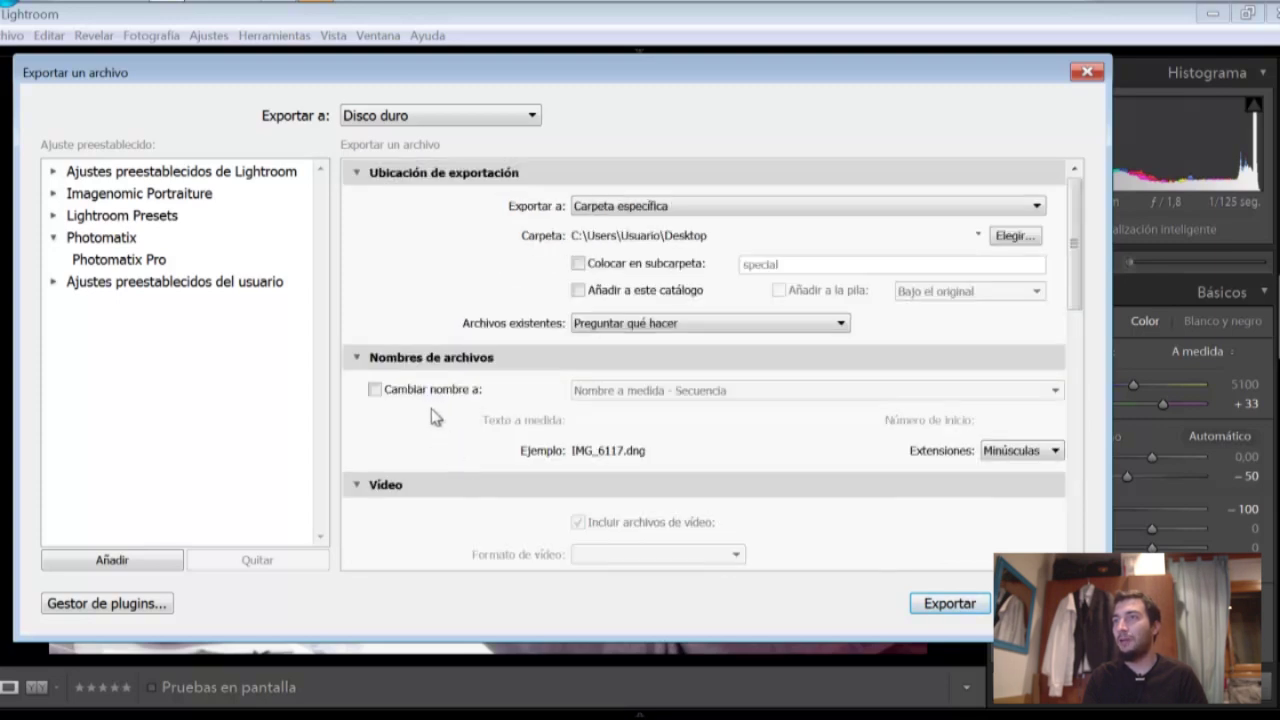
pyautogui.scroll(-8, 435, 416)
pyautogui.scroll(5, 435, 415)
pyautogui.scroll(3, 600, 418)
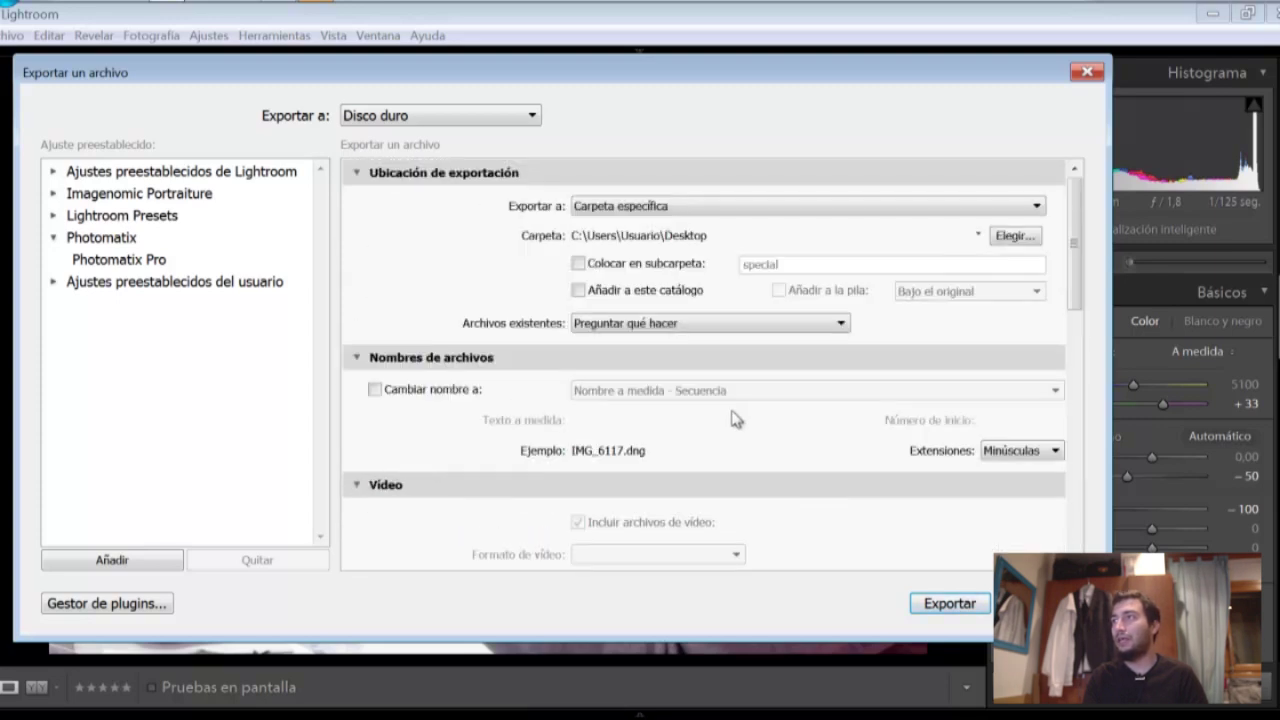
pyautogui.scroll(-8, 790, 450)
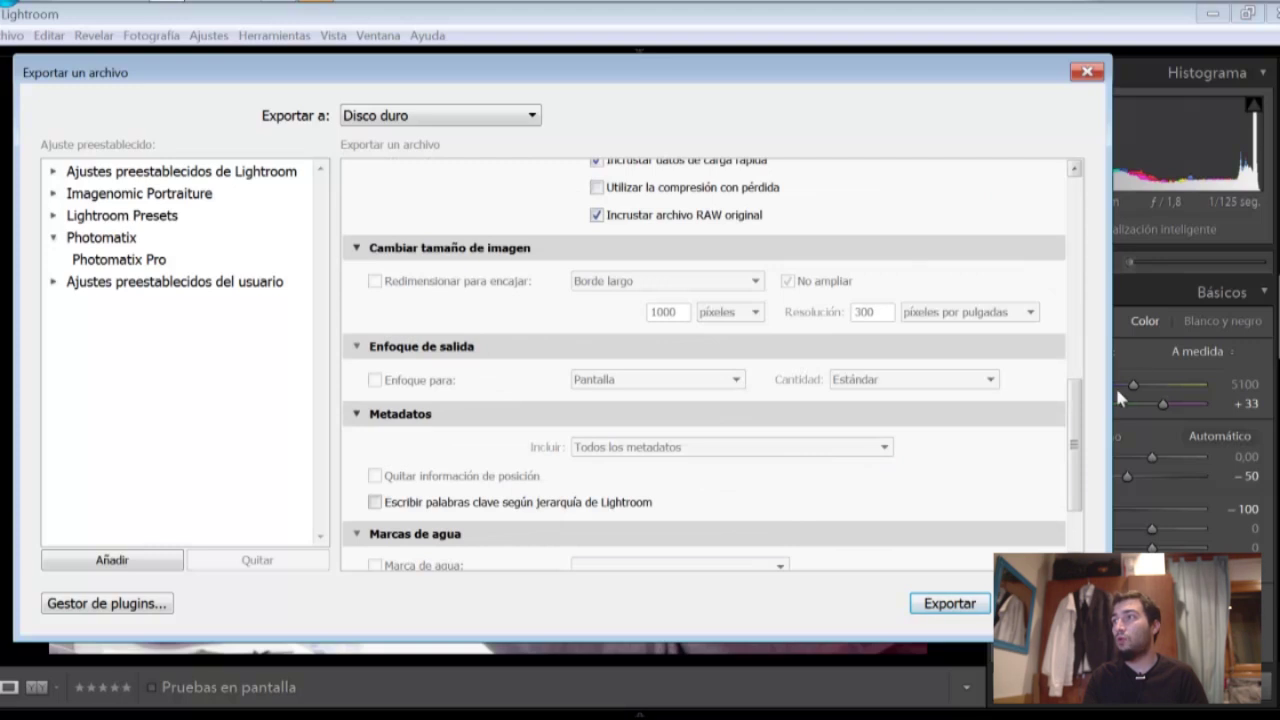
pyautogui.moveTo(1074, 425)
pyautogui.mouseDown()
pyautogui.moveTo(1103, 218)
pyautogui.moveTo(1092, 248)
pyautogui.mouseUp()
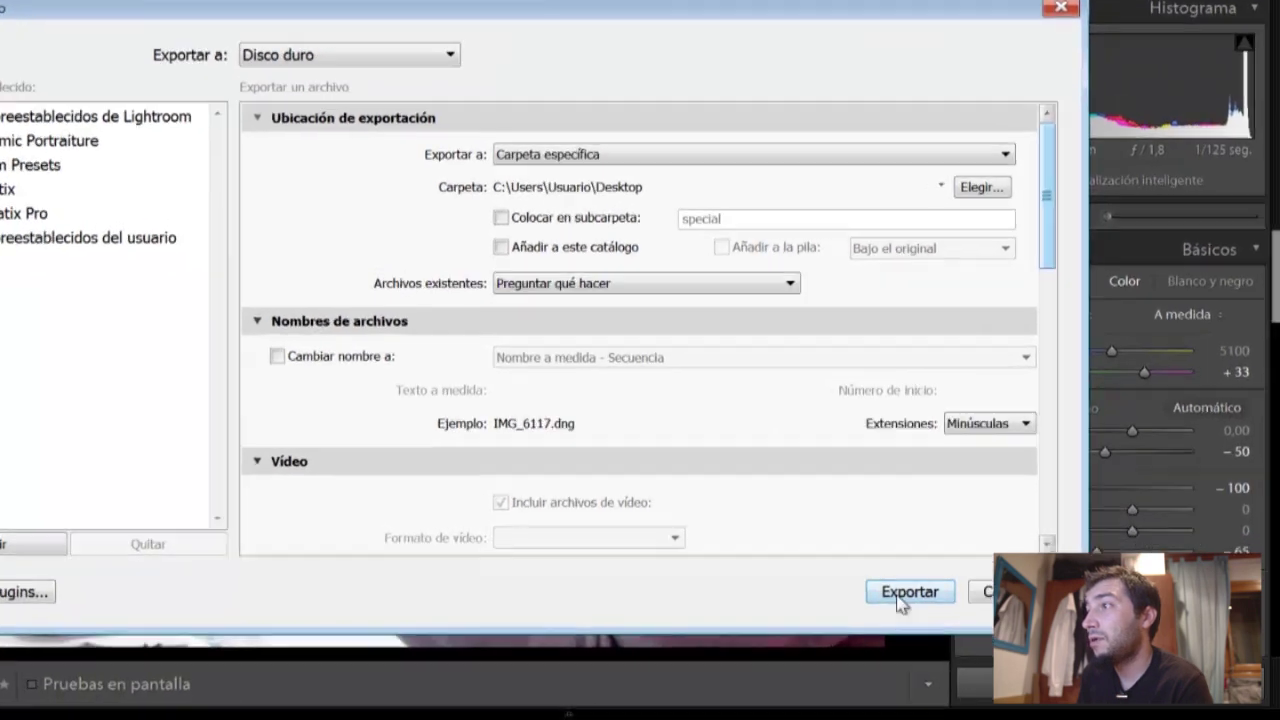
pyautogui.click(758, 558)
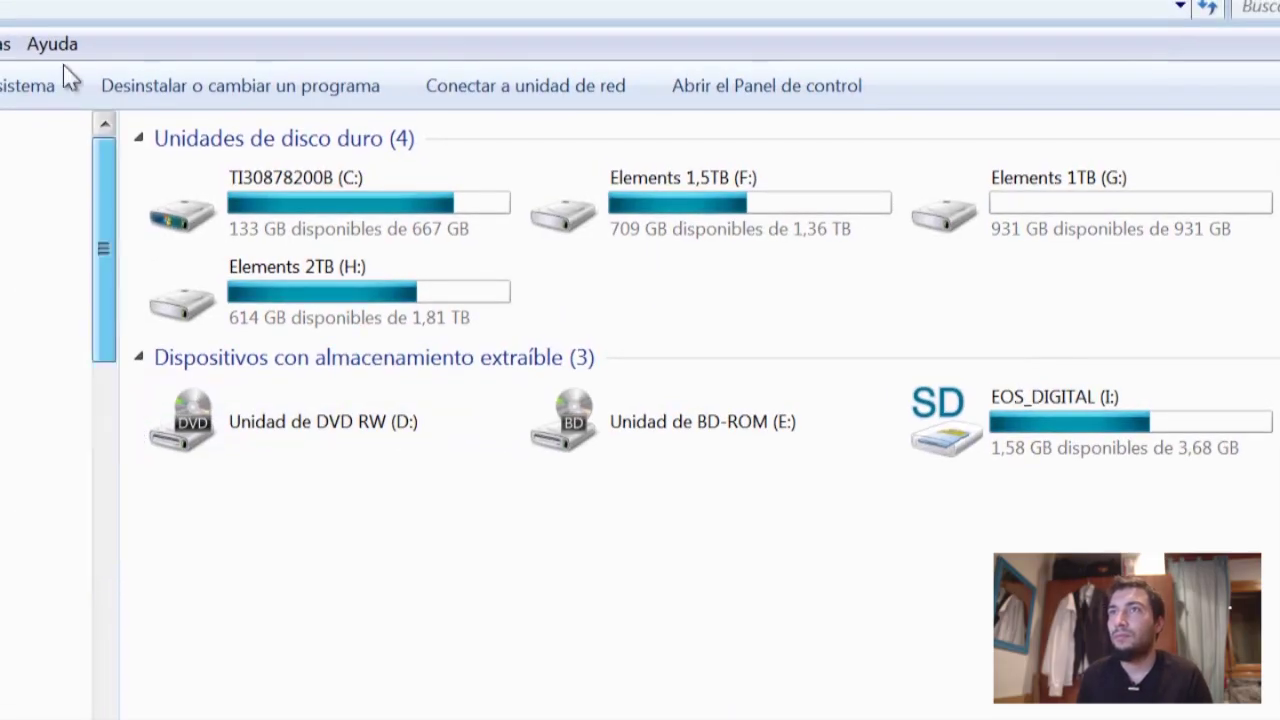
# Step: Confirm IMG_6117.dng (26,9 MB) on the Desktop, then return to Lightroom's Biblioteca grid
pyautogui.hotkey('alt', 'Up')
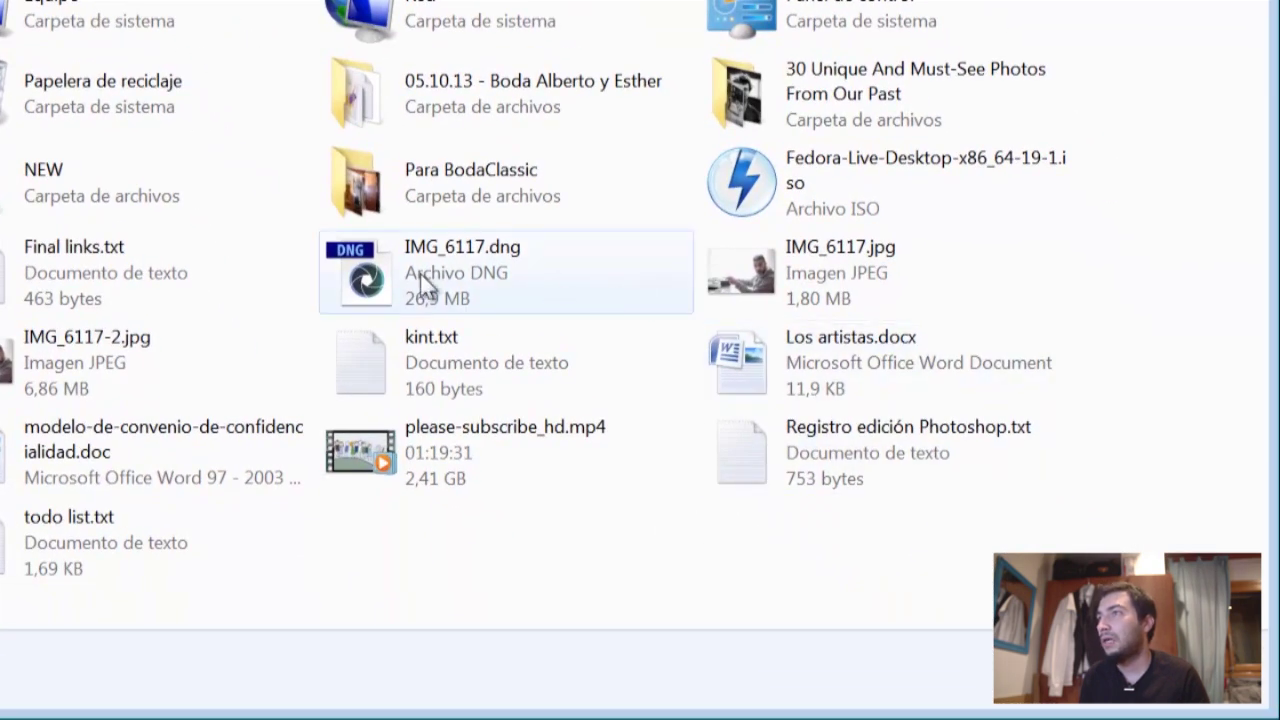
pyautogui.click(440, 280)
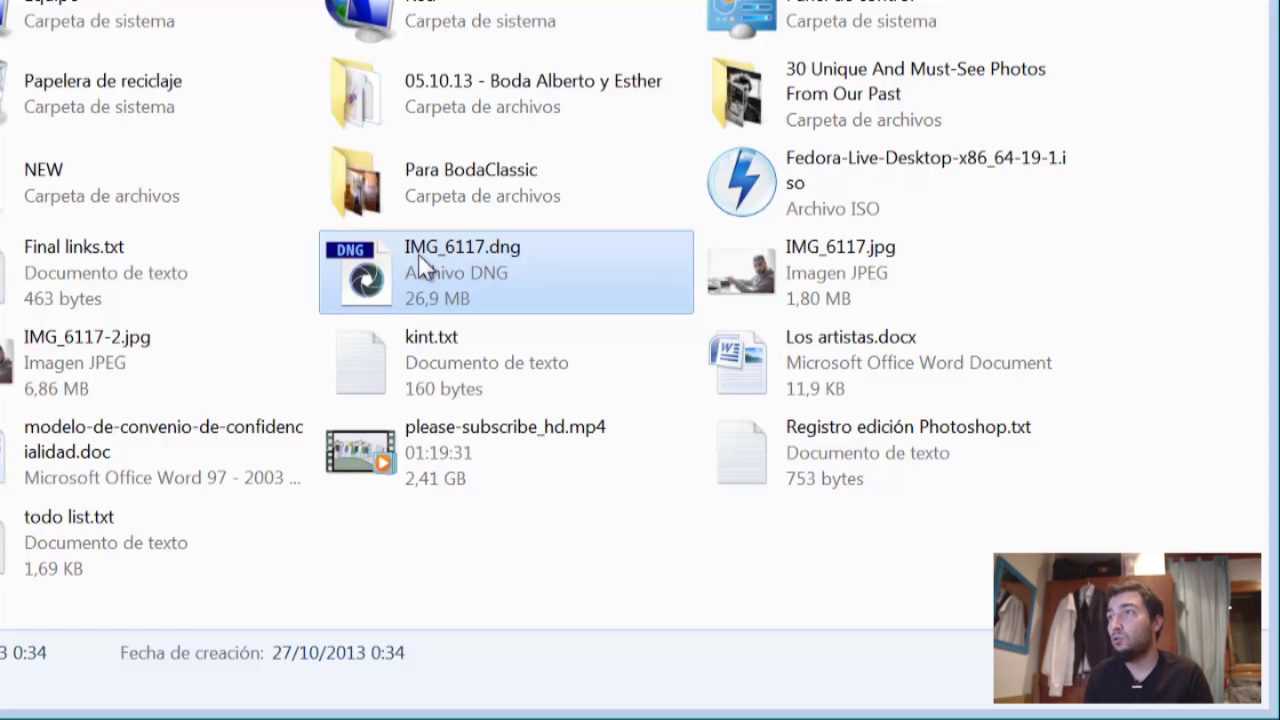
pyautogui.moveTo(428, 268)
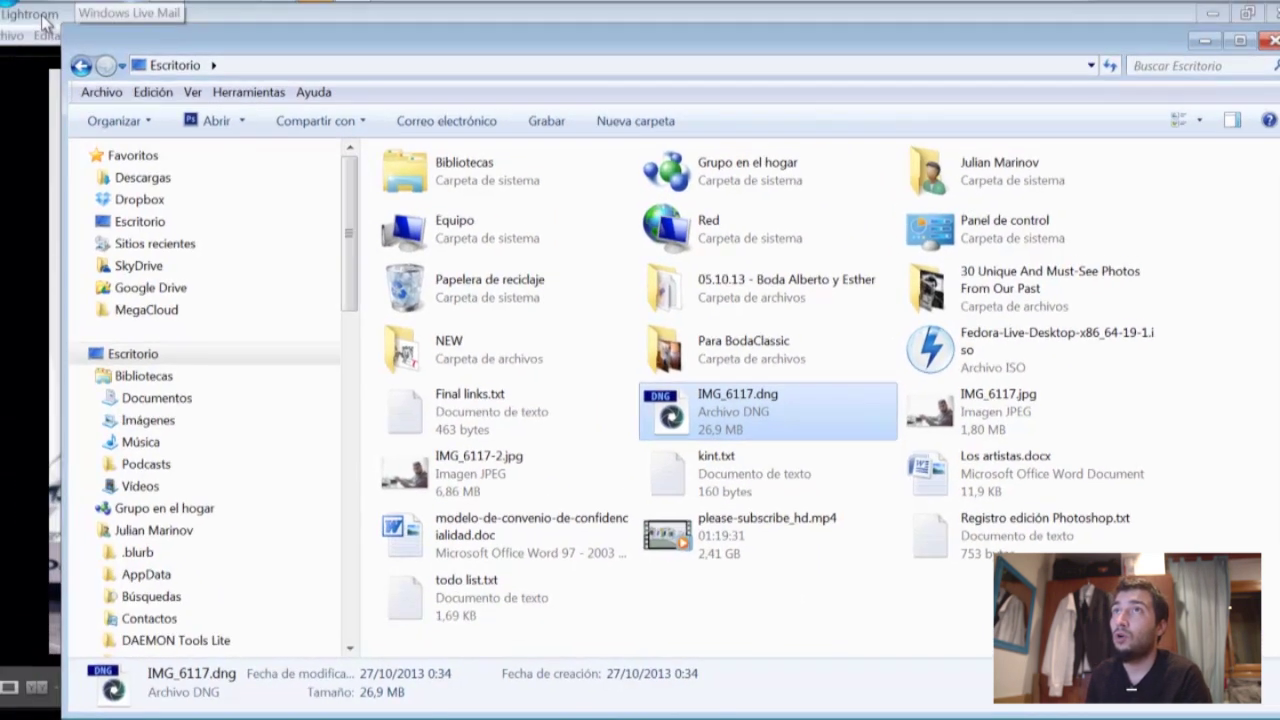
pyautogui.click(45, 22)
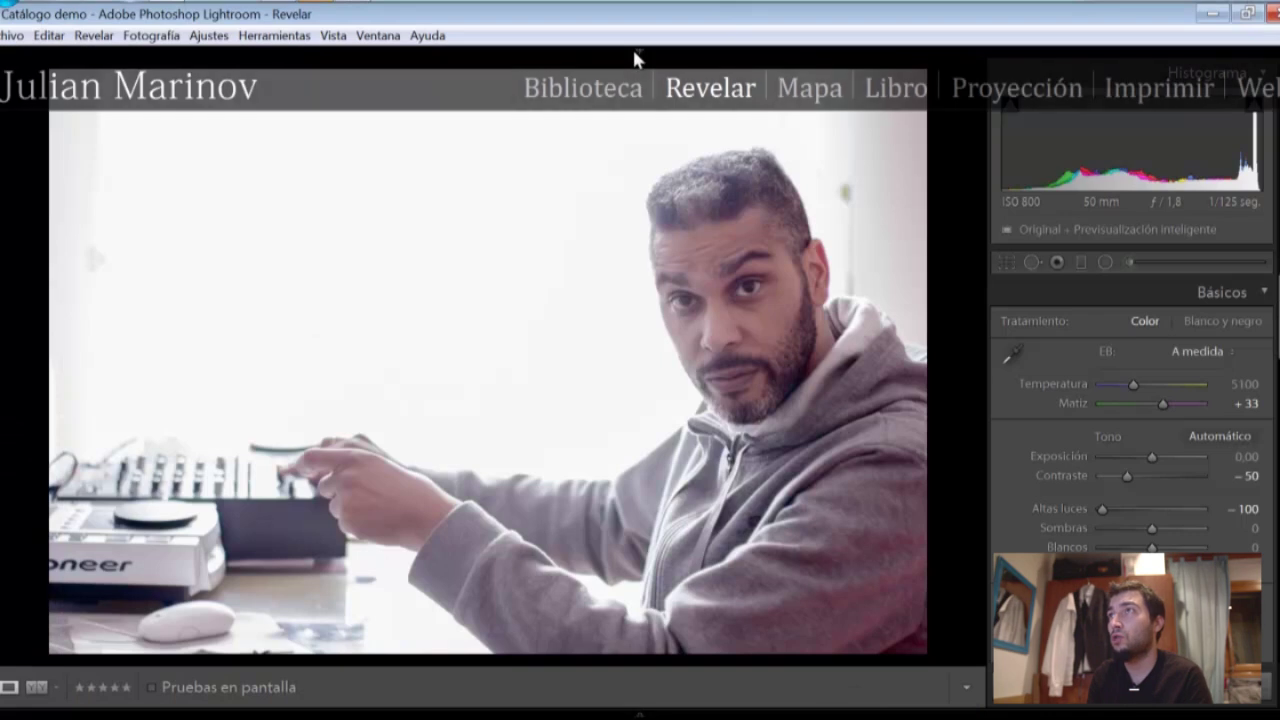
pyautogui.click(606, 92)
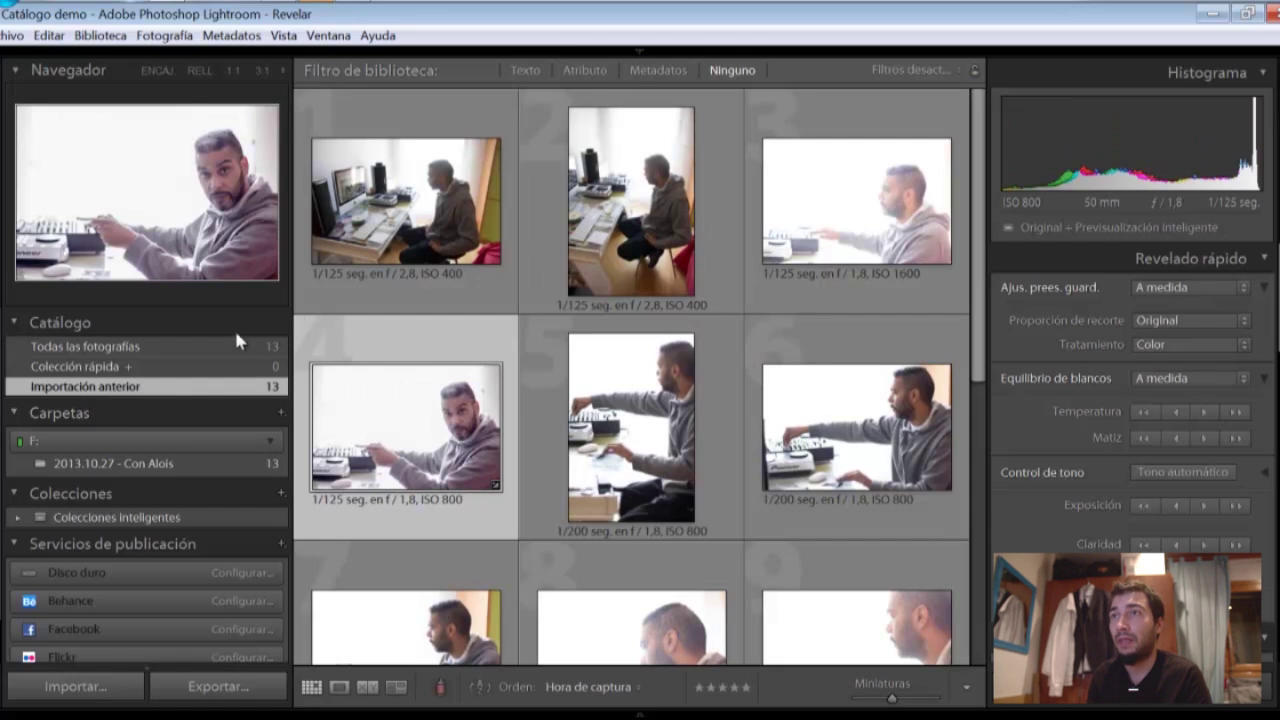
# Step: Drag IMG_6117.dng from the Escritorio window into the Library grid to import it
pyautogui.hotkey('alt', 'Tab')
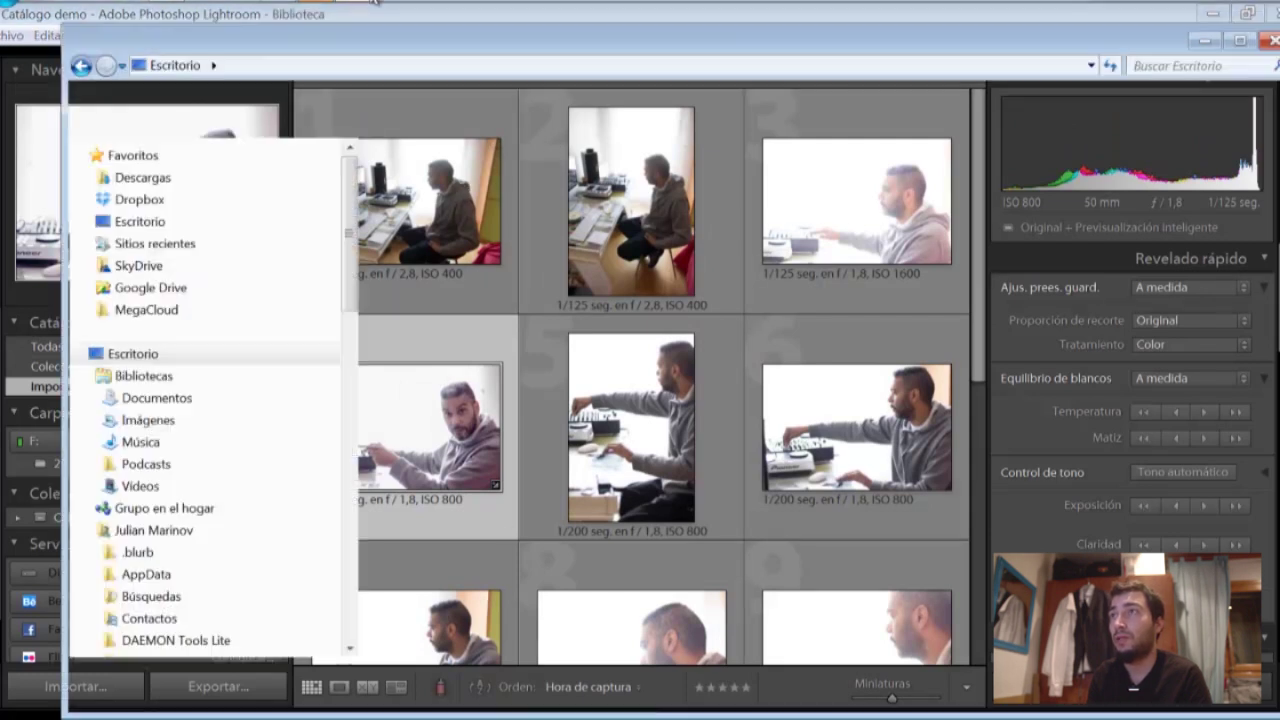
pyautogui.moveTo(660, 425)
pyautogui.mouseDown()
pyautogui.moveTo(535, 361)
pyautogui.moveTo(185, 5)
pyautogui.moveTo(585, 340)
pyautogui.mouseUp()
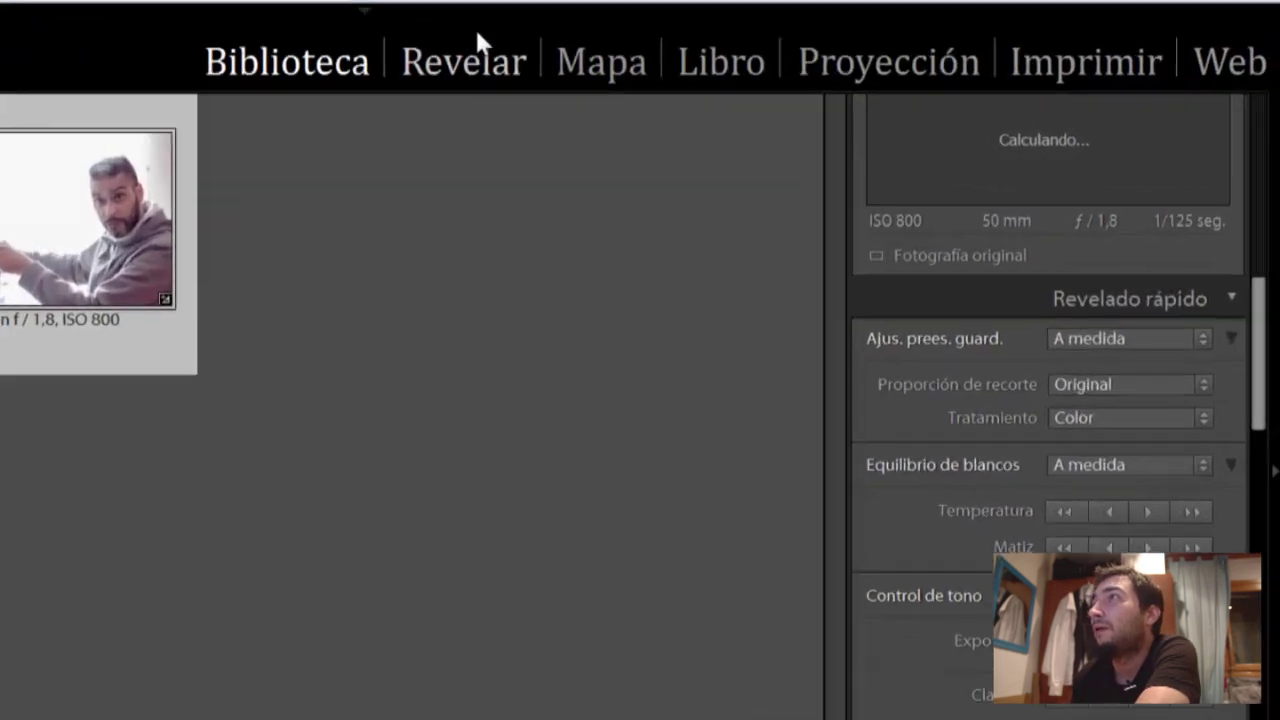
# Step: Open the re-imported DNG in Revelar and raise Negros to +100
pyautogui.click(476, 40)
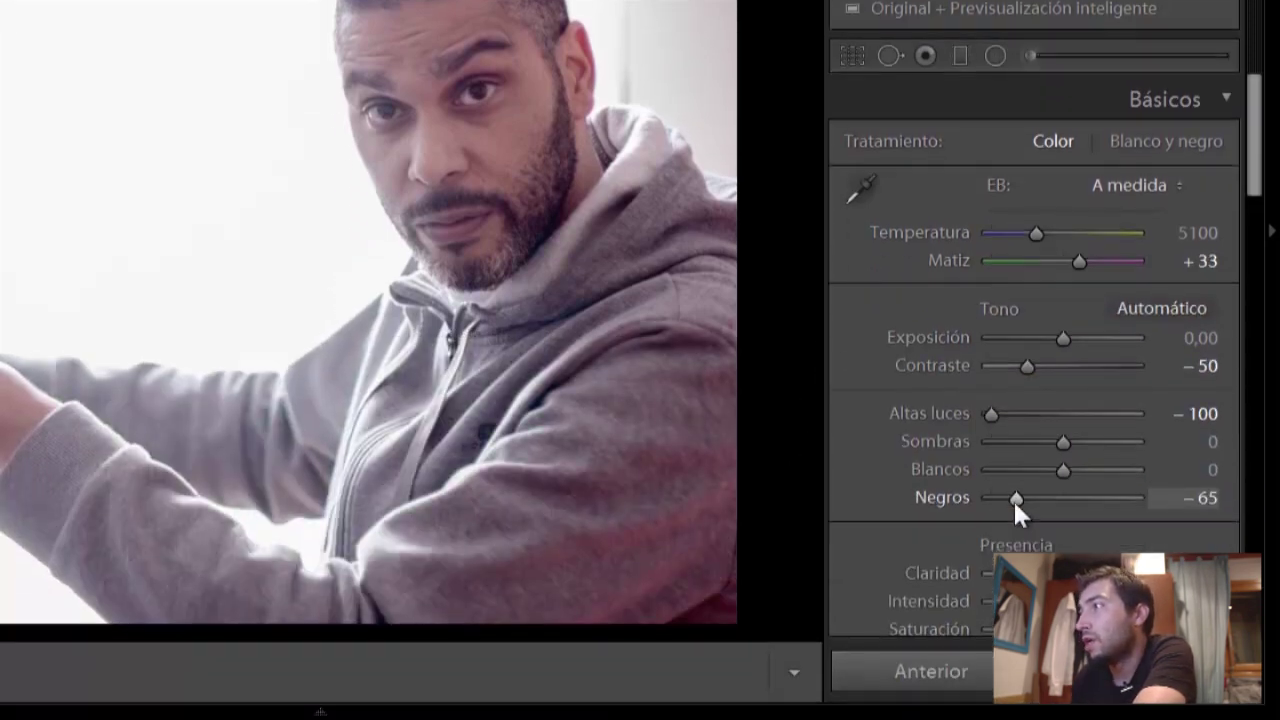
pyautogui.moveTo(1013, 499); pyautogui.dragTo(1232, 490)
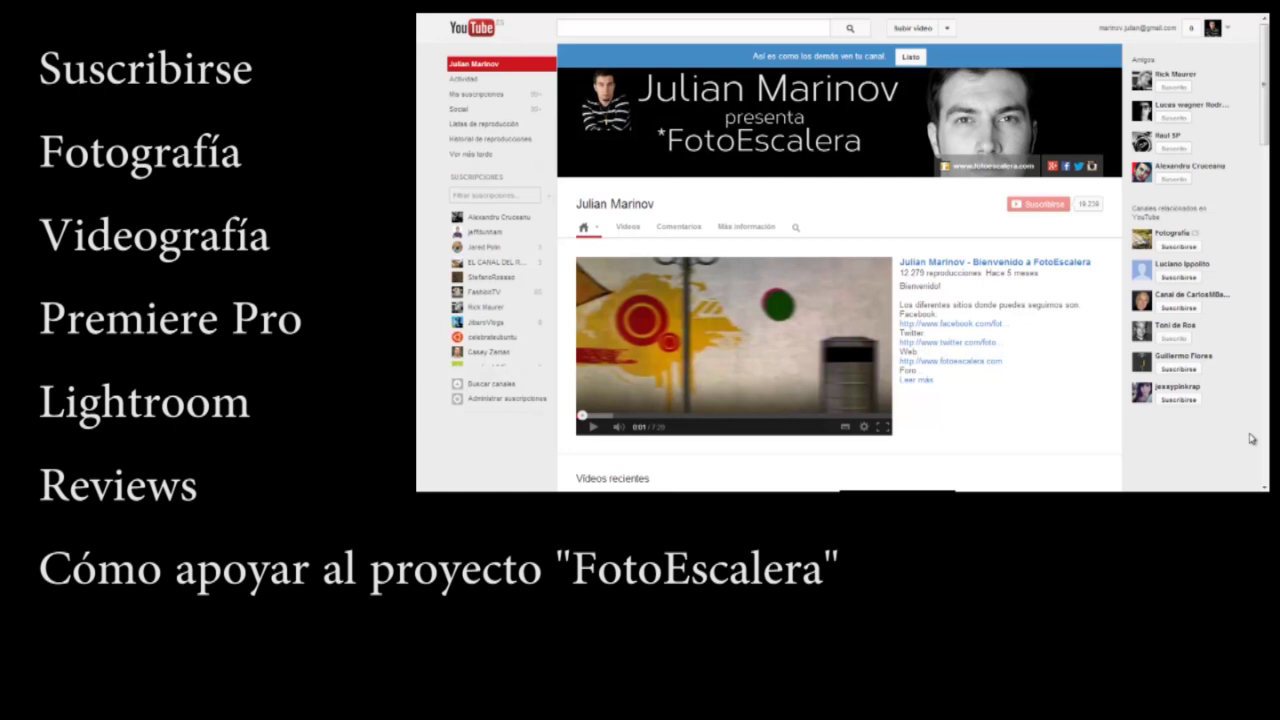
# Step: In Administrar suscripciones, turn on e-mail notifications for one more channel
pyautogui.click(523, 402)
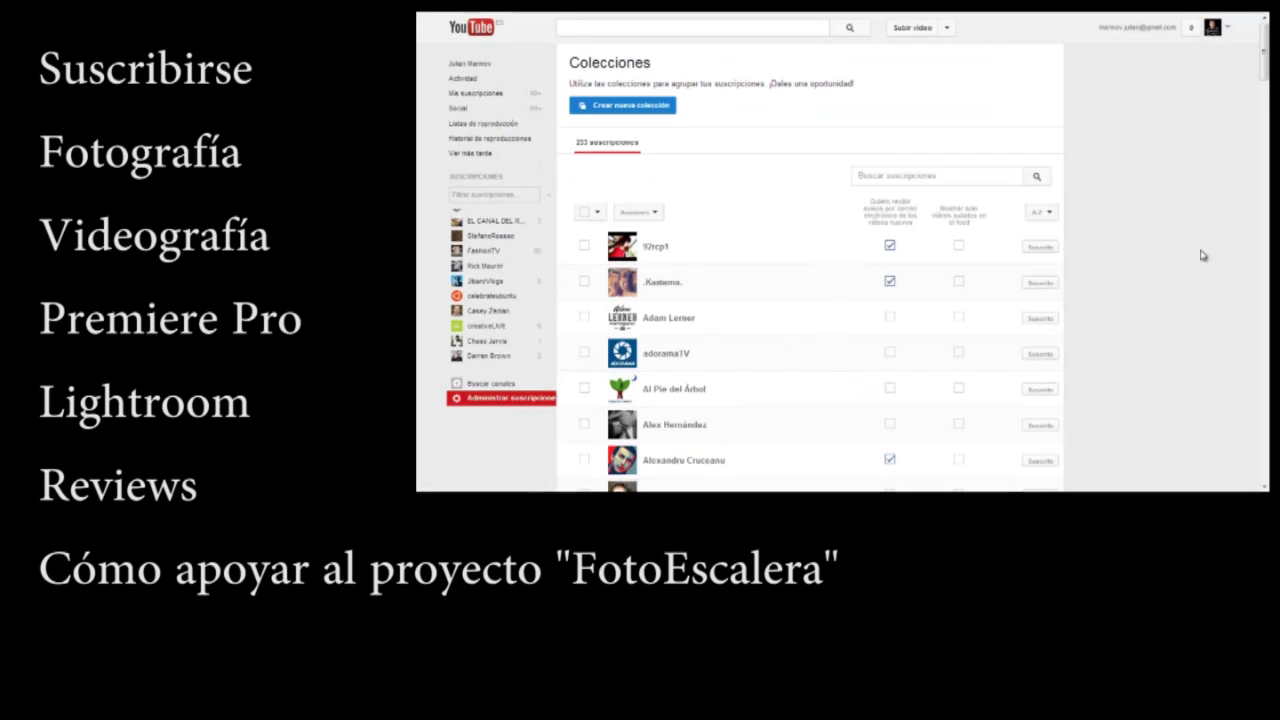
pyautogui.moveTo(1266, 66); pyautogui.dragTo(1266, 101)
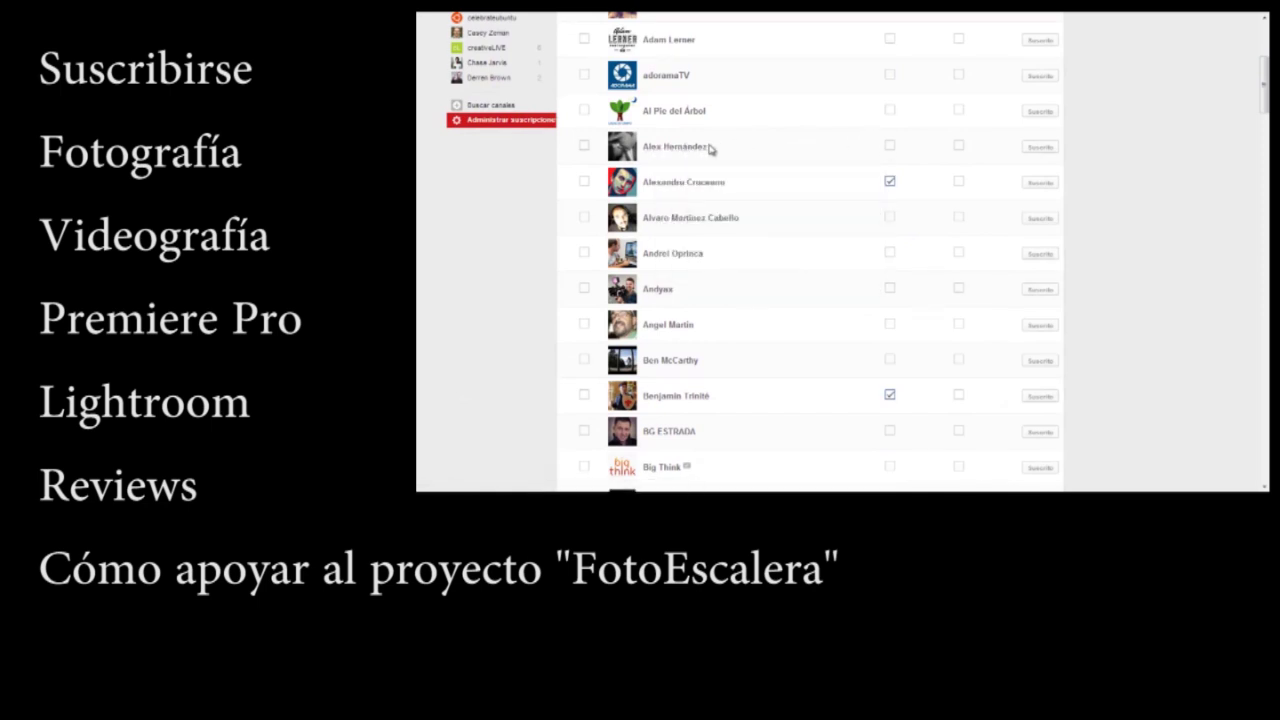
pyautogui.click(890, 147)
pyautogui.scroll(2, 1262, 93)
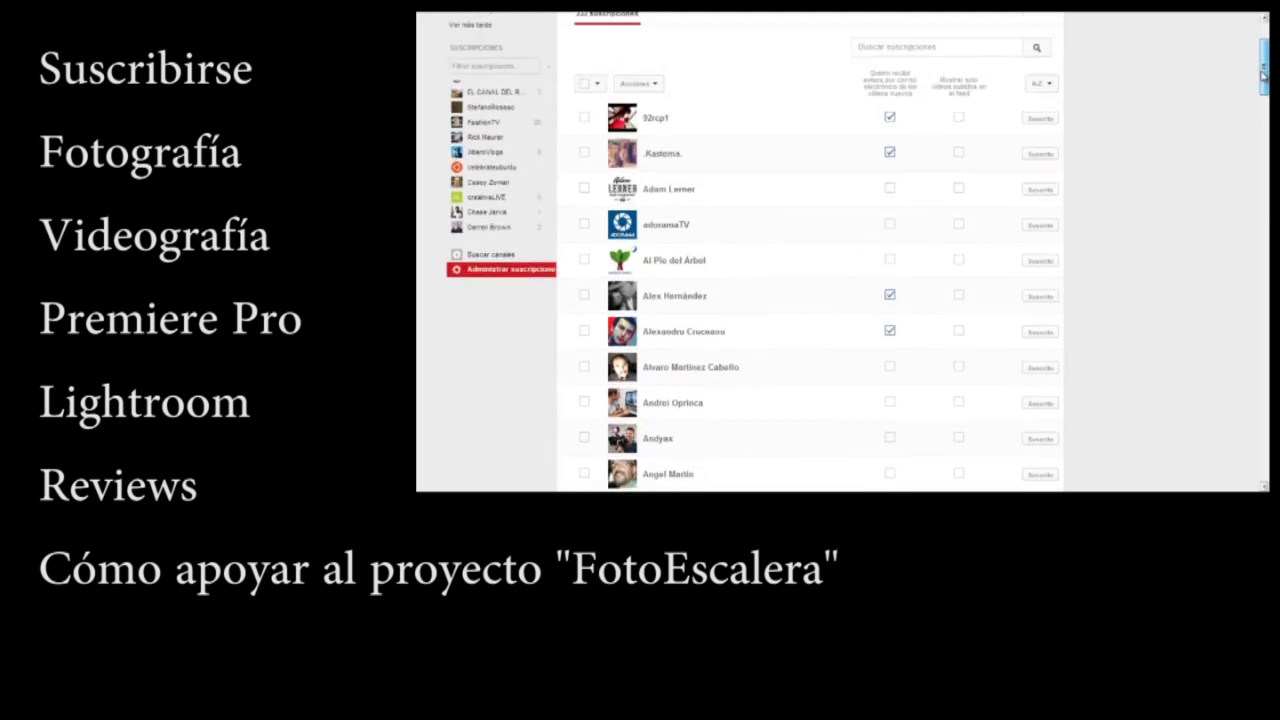
pyautogui.scroll(1, 1262, 93)
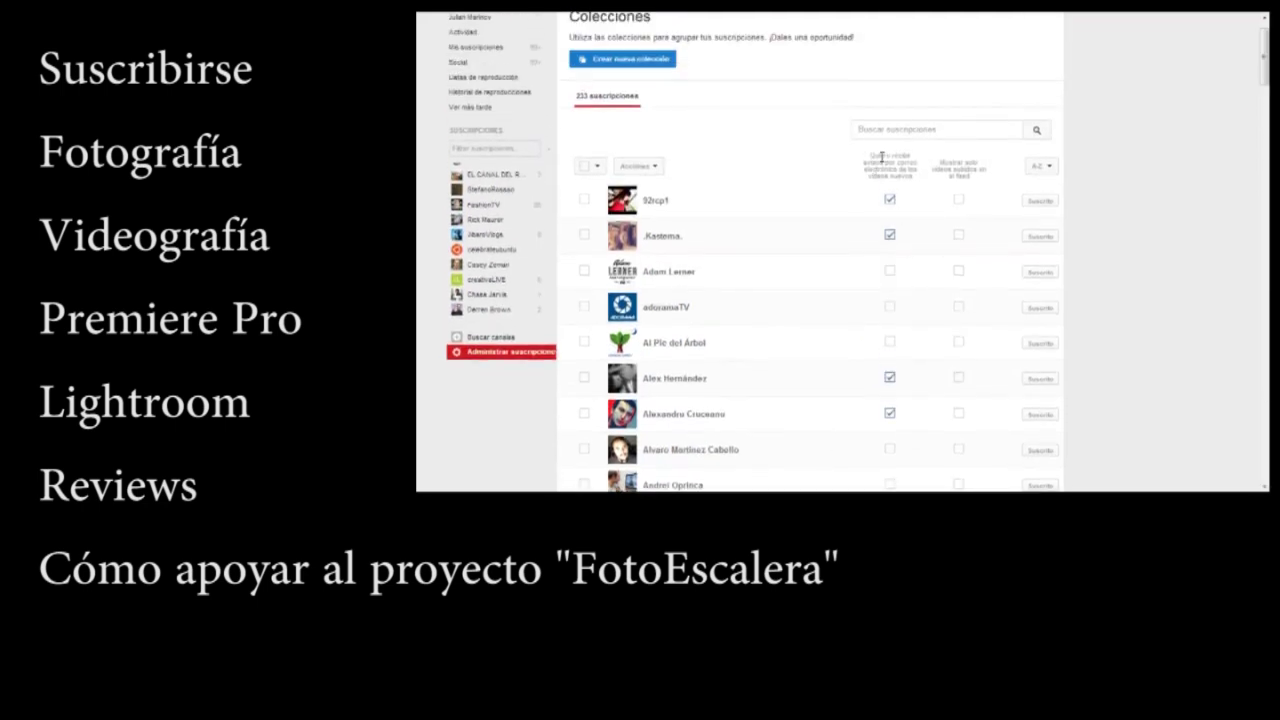